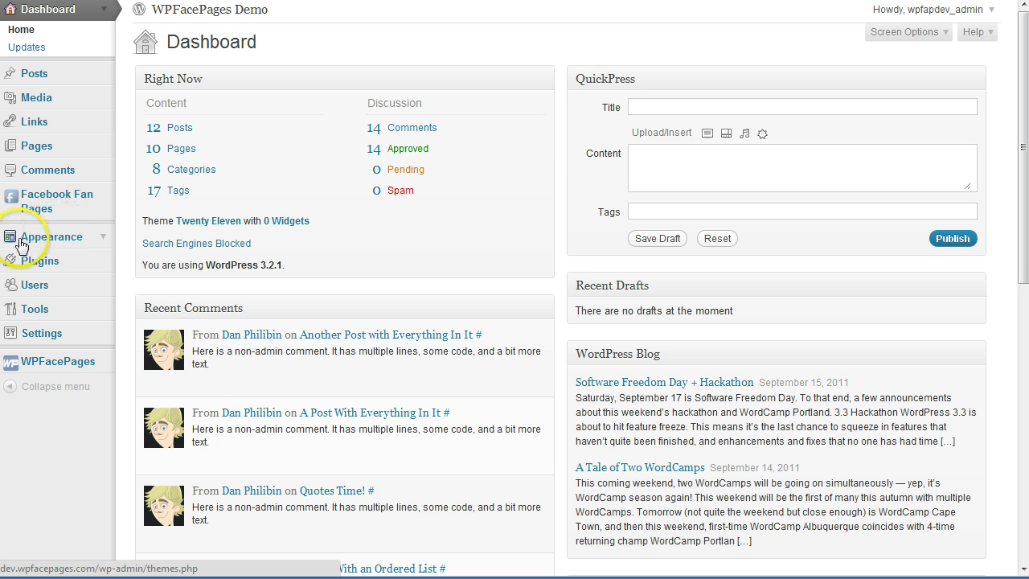
Step: Create a custom navigation menu named "facebook header" in the site's appearance settings
click(104, 240)
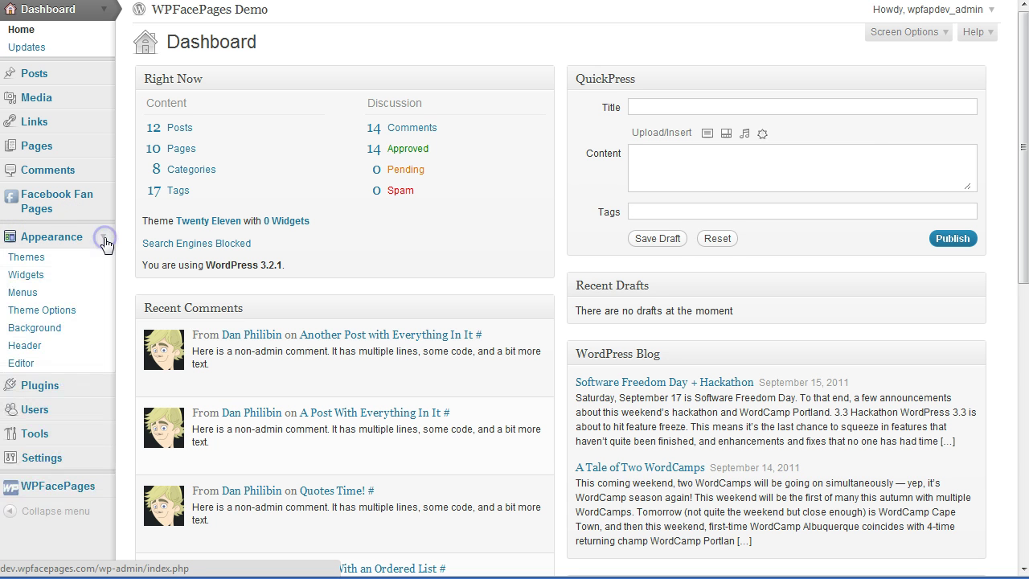
click(46, 295)
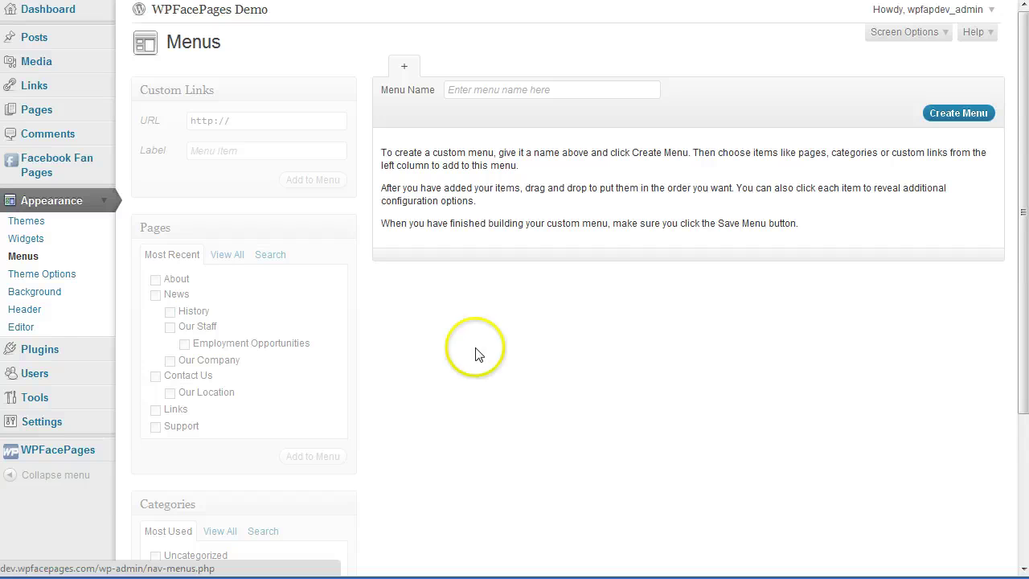
click(495, 96)
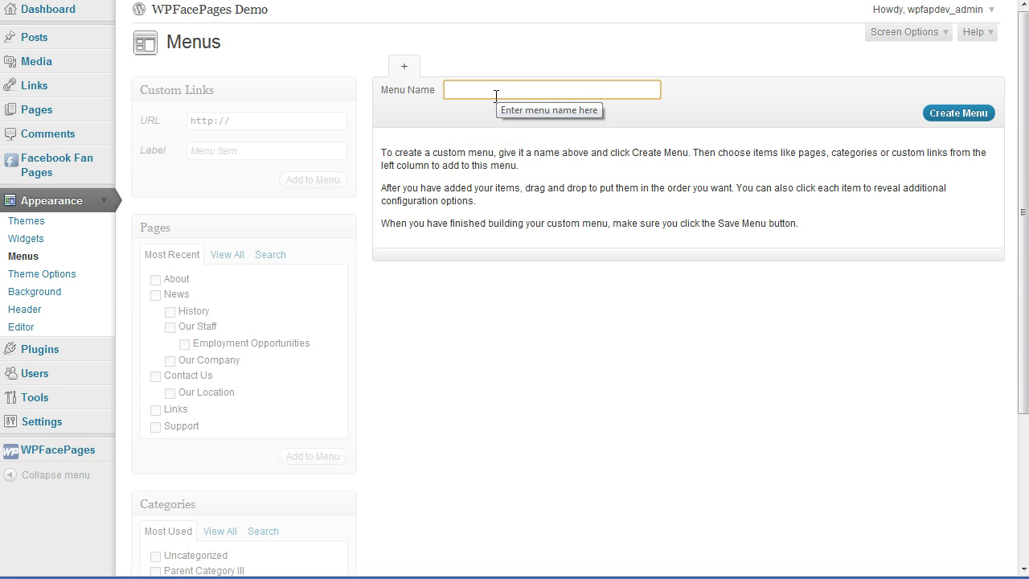
text(f)
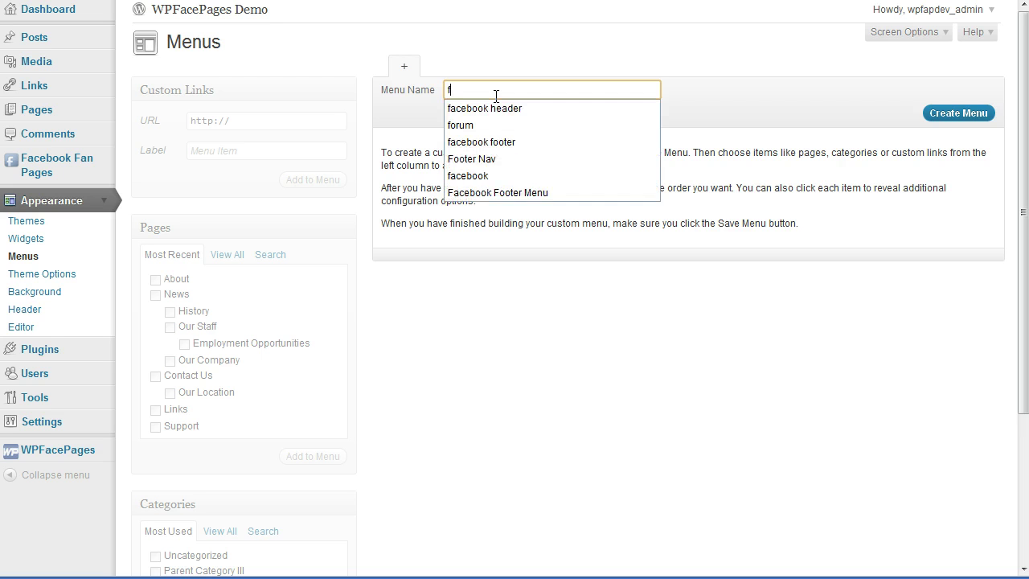
text(acebook header)
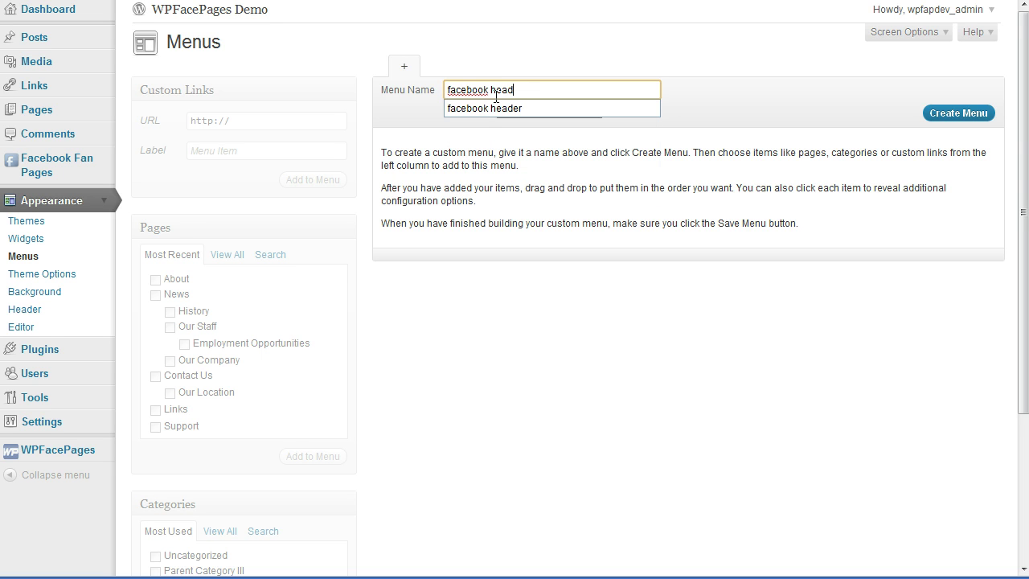
click(509, 87)
click(748, 96)
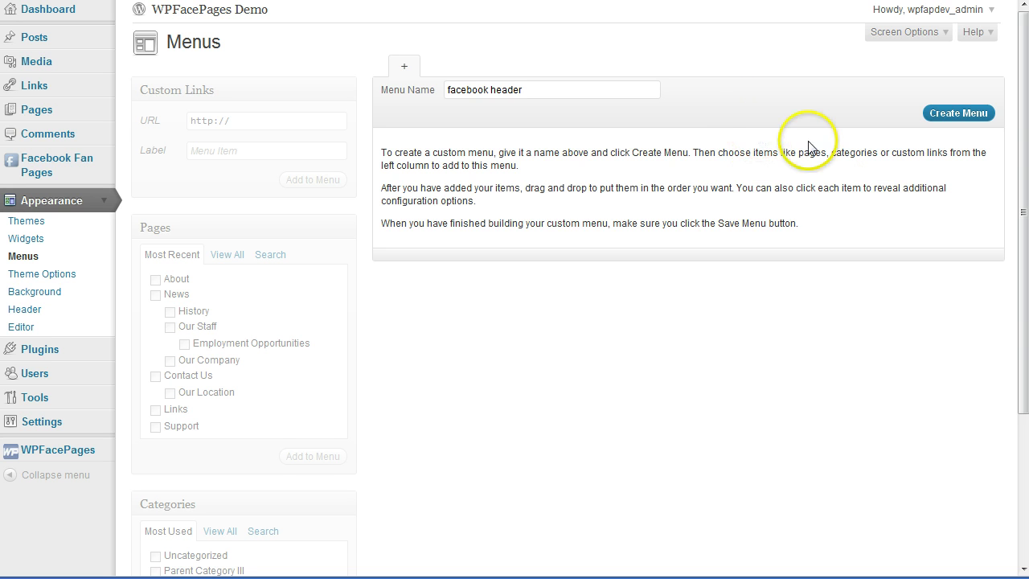
click(955, 119)
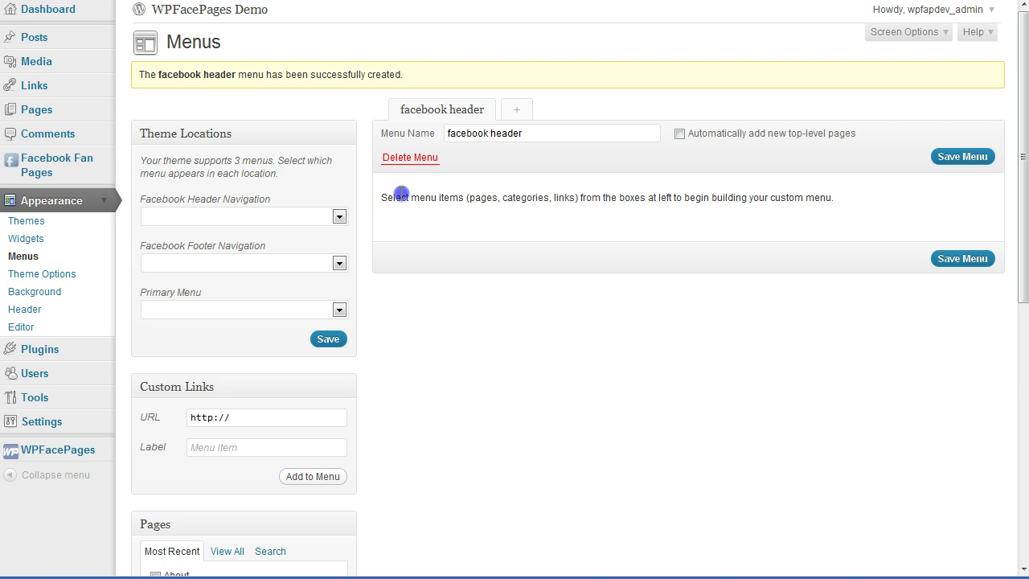
Step: Assign the facebook header menu to the Facebook Header Navigation theme location and save the assignment
drag(400, 194, 438, 197)
click(449, 197)
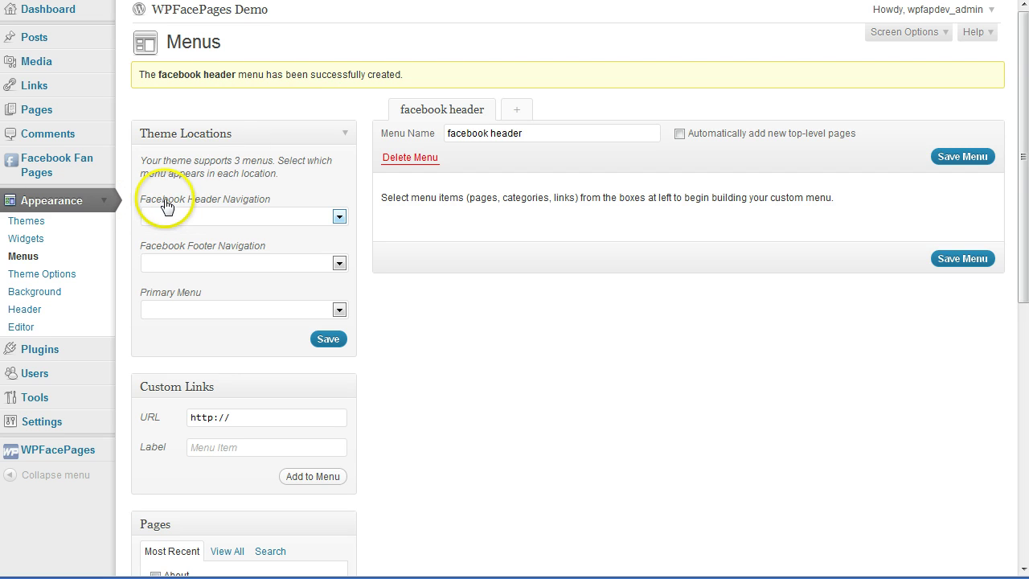
click(340, 218)
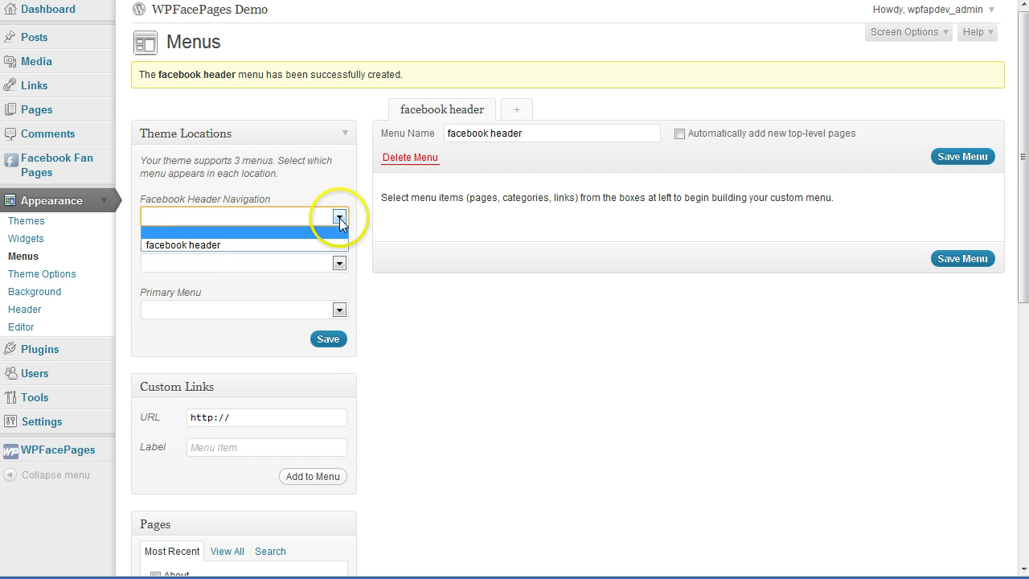
click(202, 245)
click(323, 339)
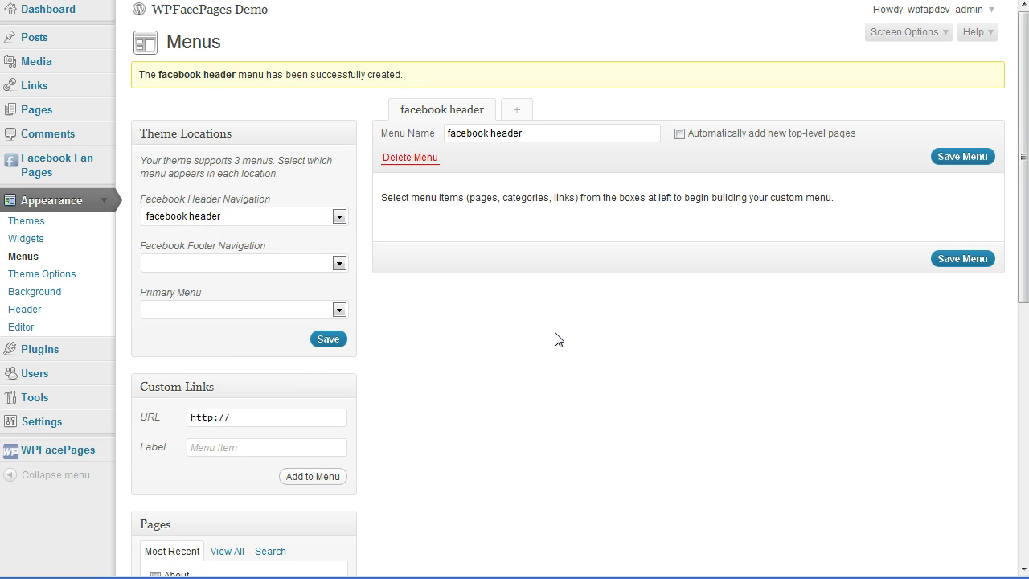
Step: Examine the Custom Links, Pages and Categories boxes that supply items for the menu
double_click(450, 197)
click(439, 197)
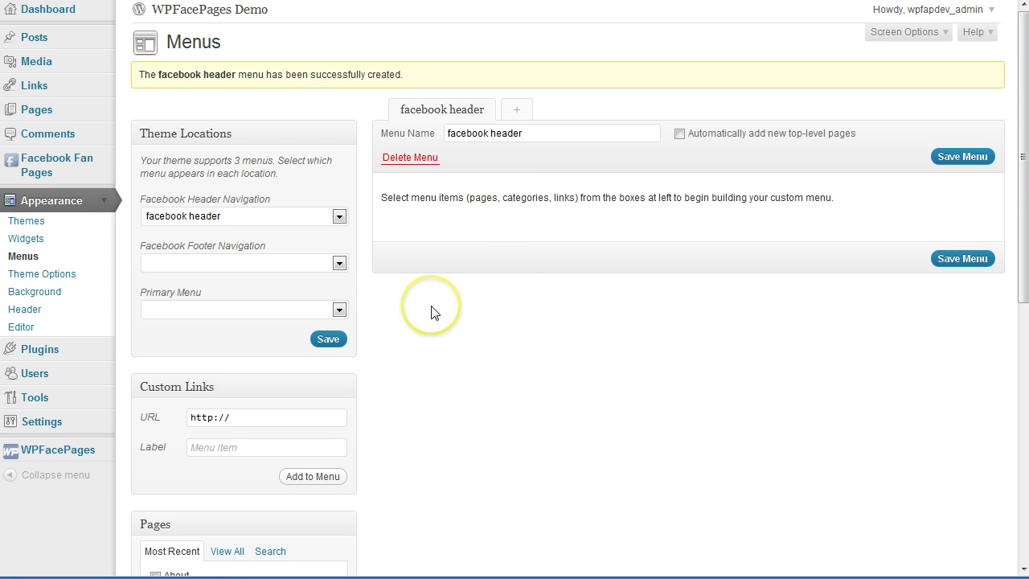
scroll(431, 312, down, 2)
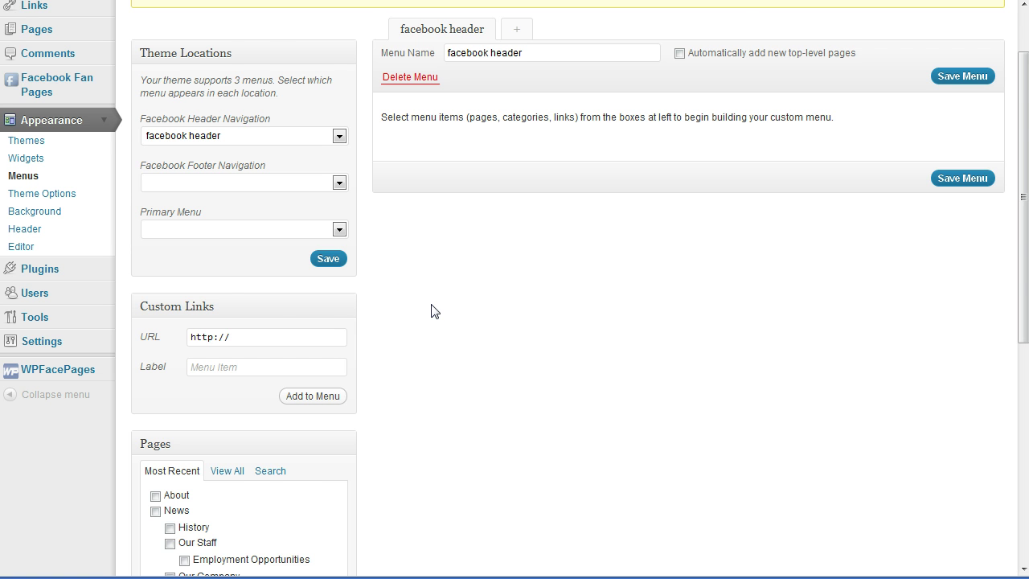
scroll(431, 312, down, 4)
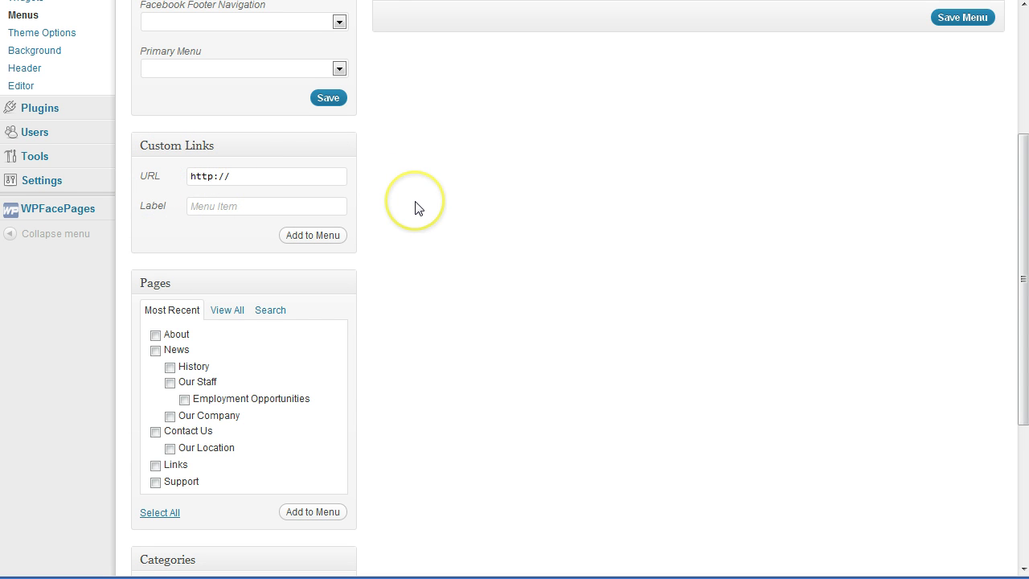
scroll(391, 195, down, 2)
scroll(390, 292, down, 4)
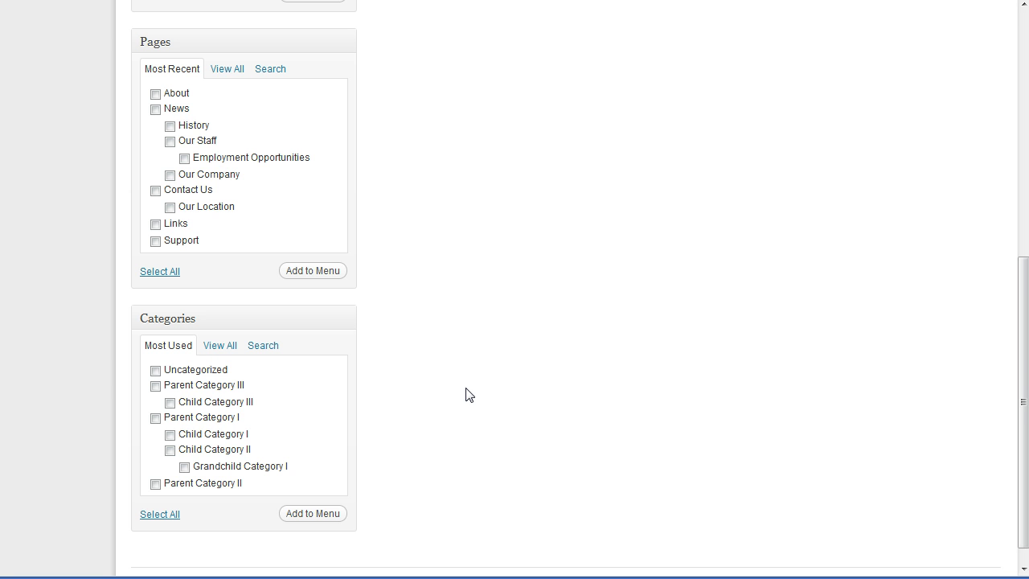
scroll(469, 395, up, 6)
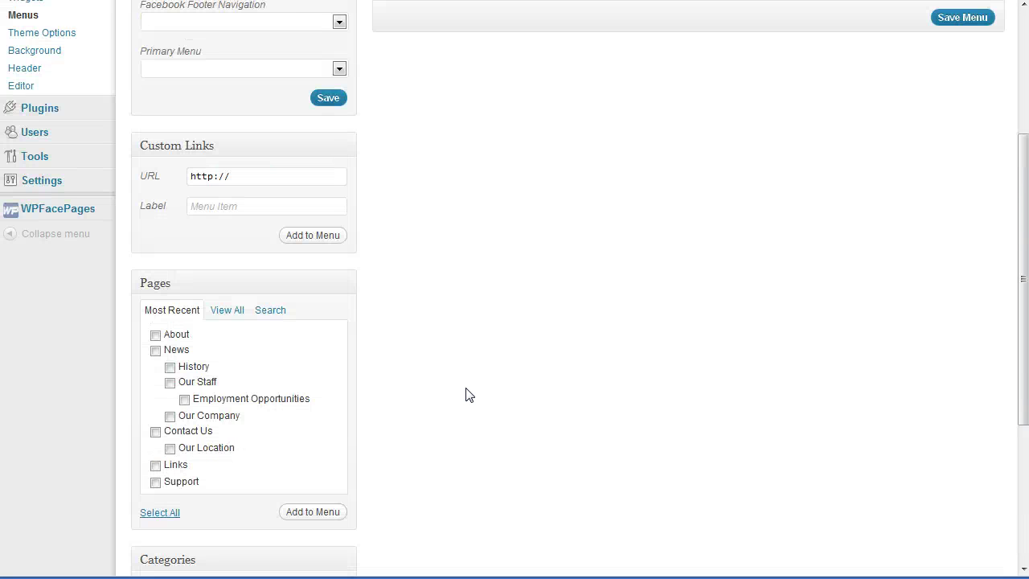
scroll(469, 395, up, 2)
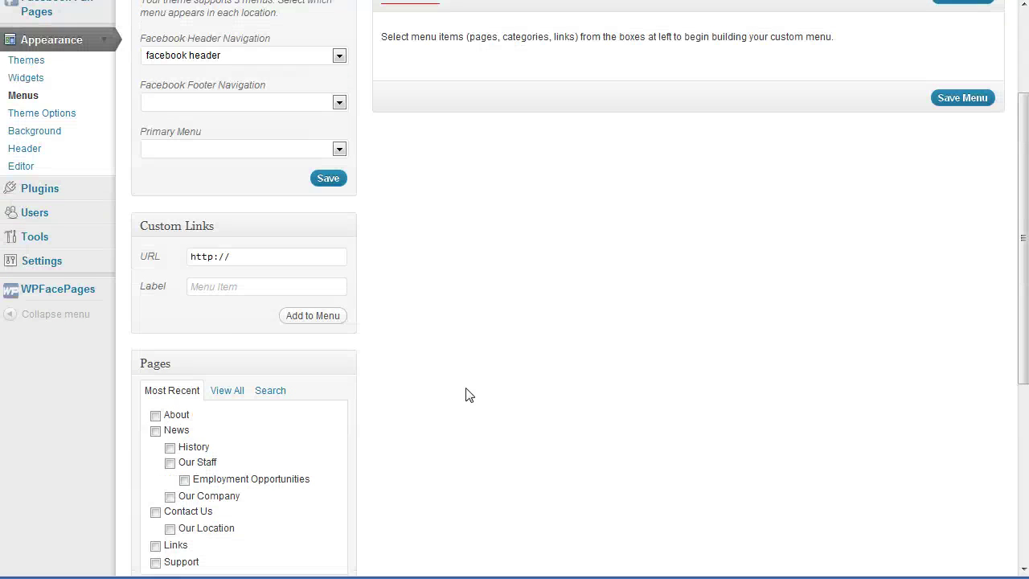
scroll(469, 394, up, 4)
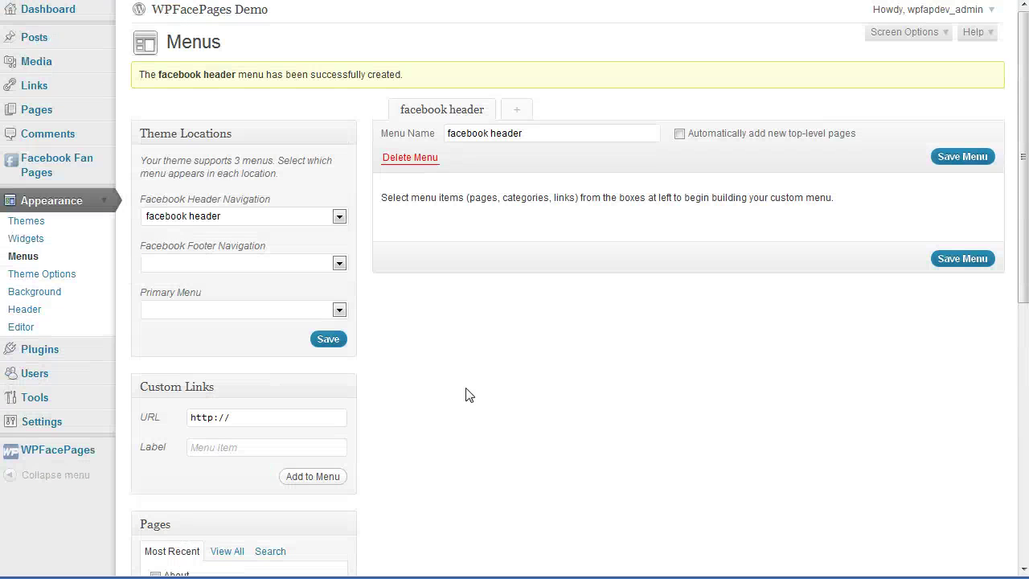
Step: Turn on the Facebook Fan Pages box in the screen options and look over the fan pages it offers
click(911, 36)
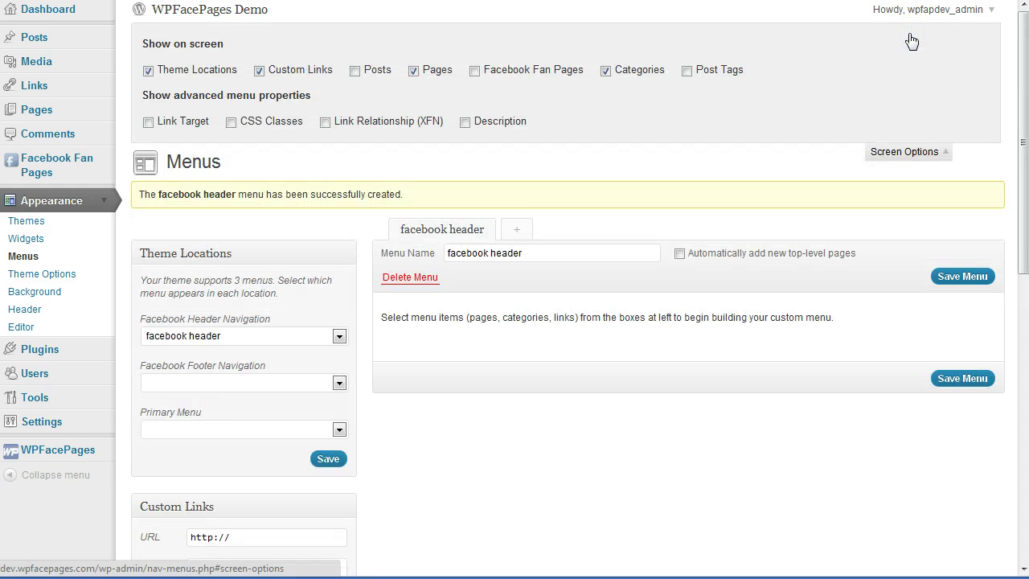
click(474, 71)
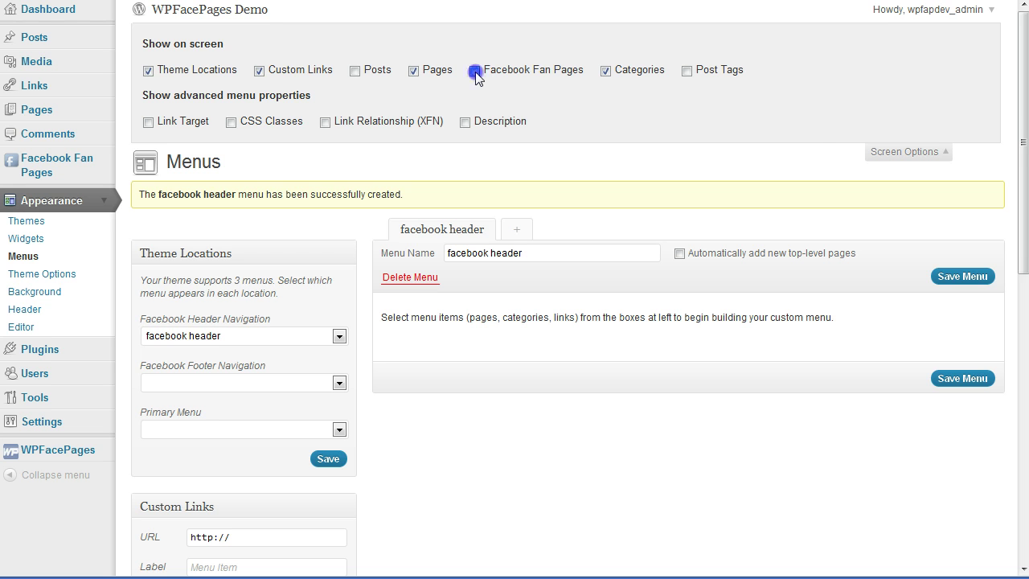
click(893, 152)
scroll(860, 261, down, 6)
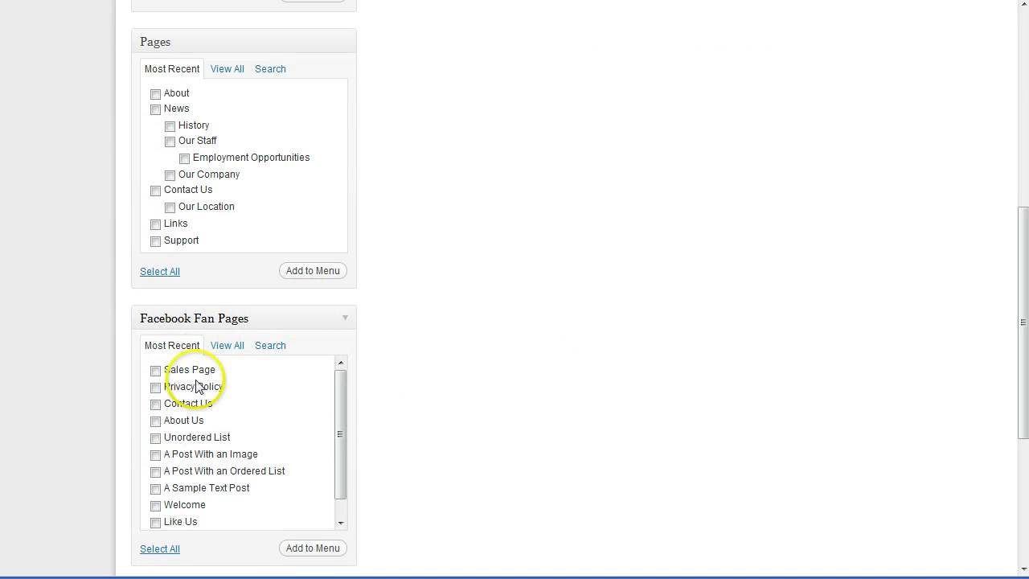
scroll(416, 356, down, 1)
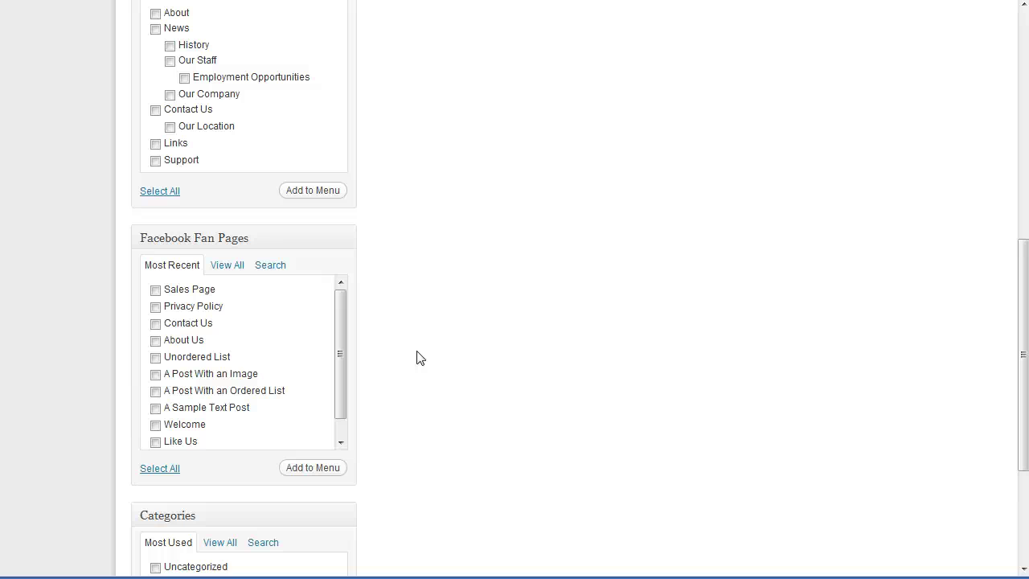
Step: Add the fan pages Sales Page, Unordered List, A Post With an Image, A Post With an Ordered List and A Sample Text Post to the facebook header menu
scroll(416, 356, up, 7)
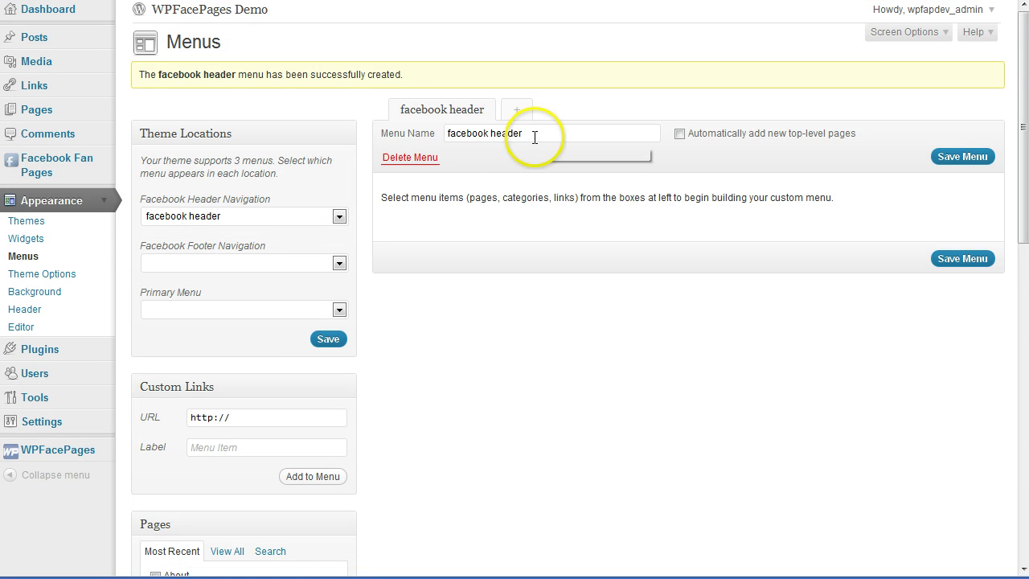
drag(535, 135, 447, 133)
scroll(475, 287, down, 7)
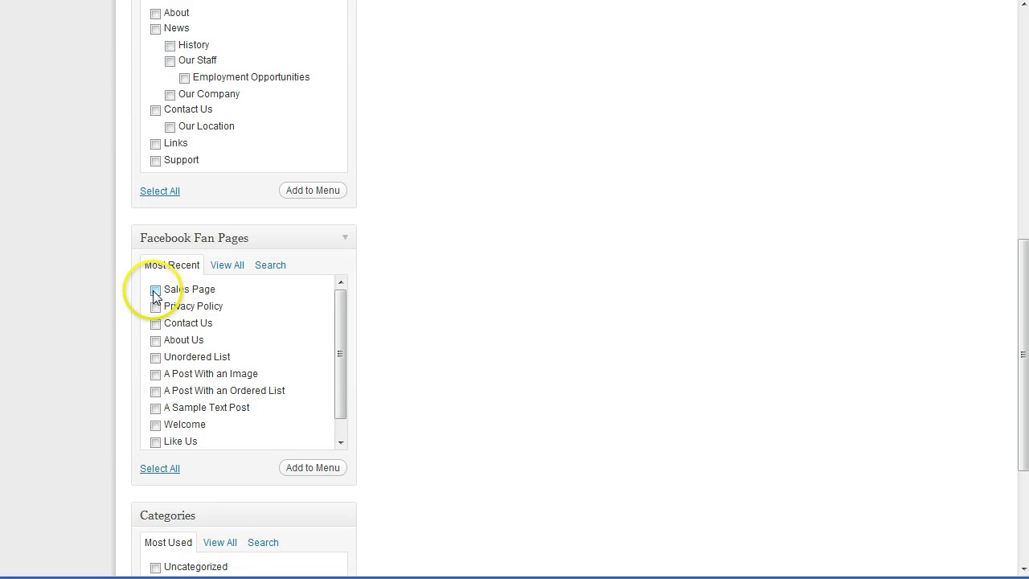
click(156, 293)
click(156, 357)
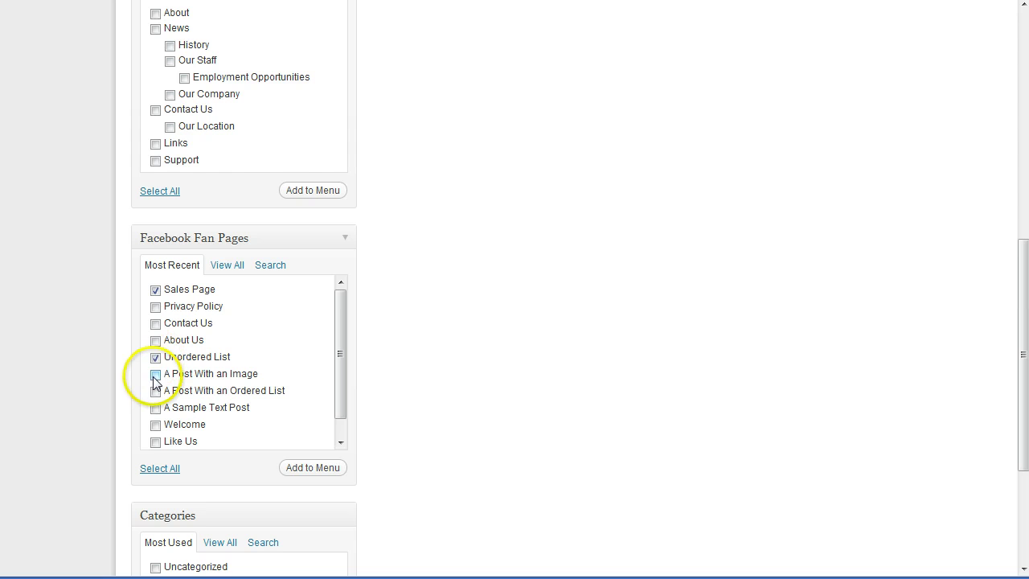
click(156, 374)
click(156, 391)
click(156, 407)
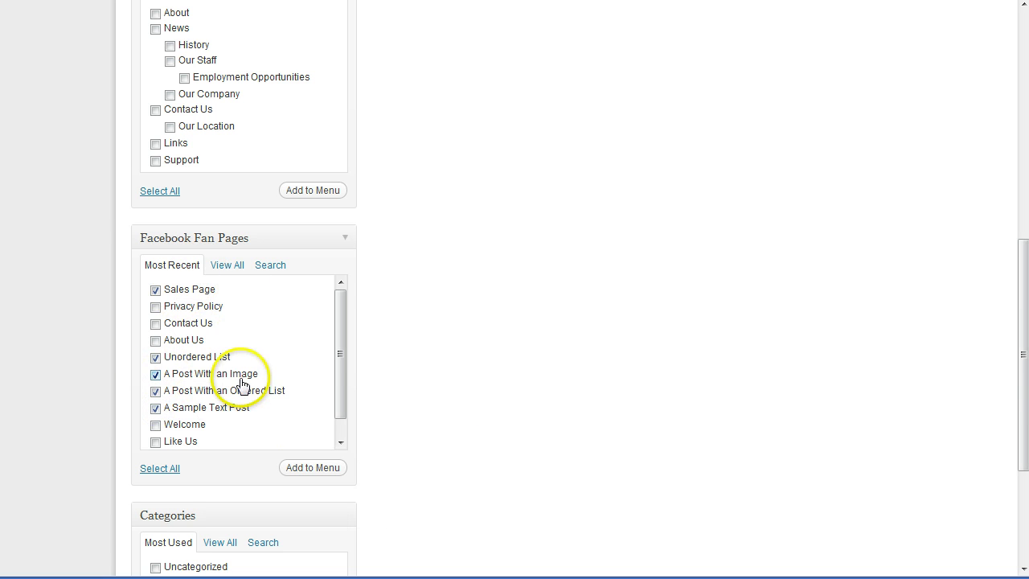
click(314, 468)
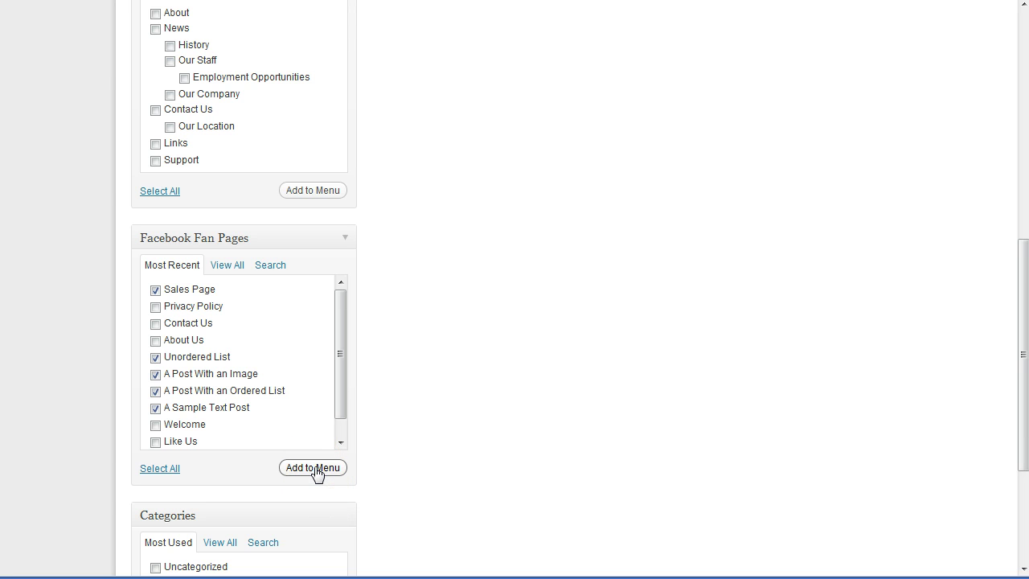
click(315, 469)
click(434, 474)
Step: Move the A Post With an Image item above Unordered List in the menu structure
scroll(563, 459, up, 5)
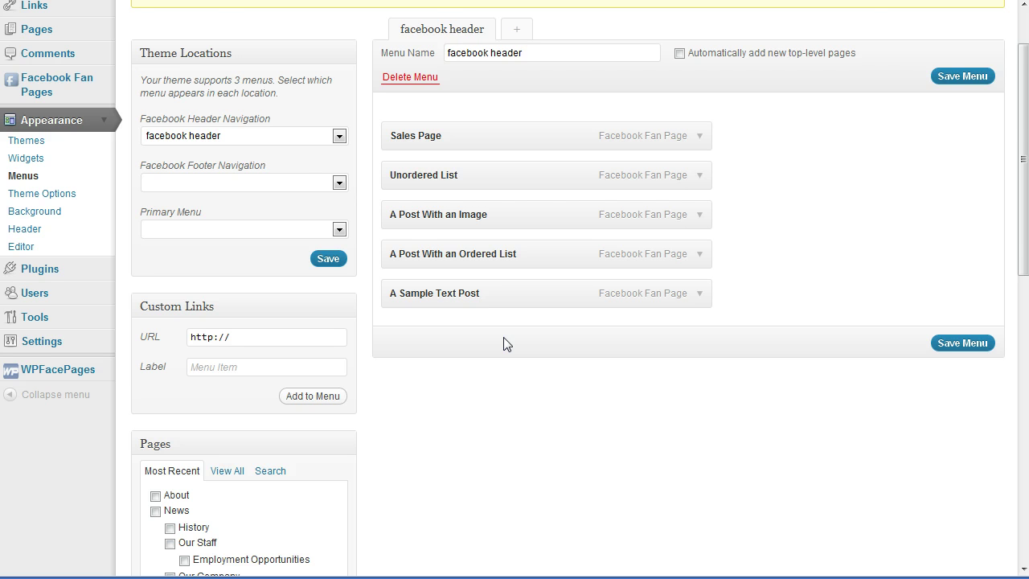
scroll(503, 344, up, 1)
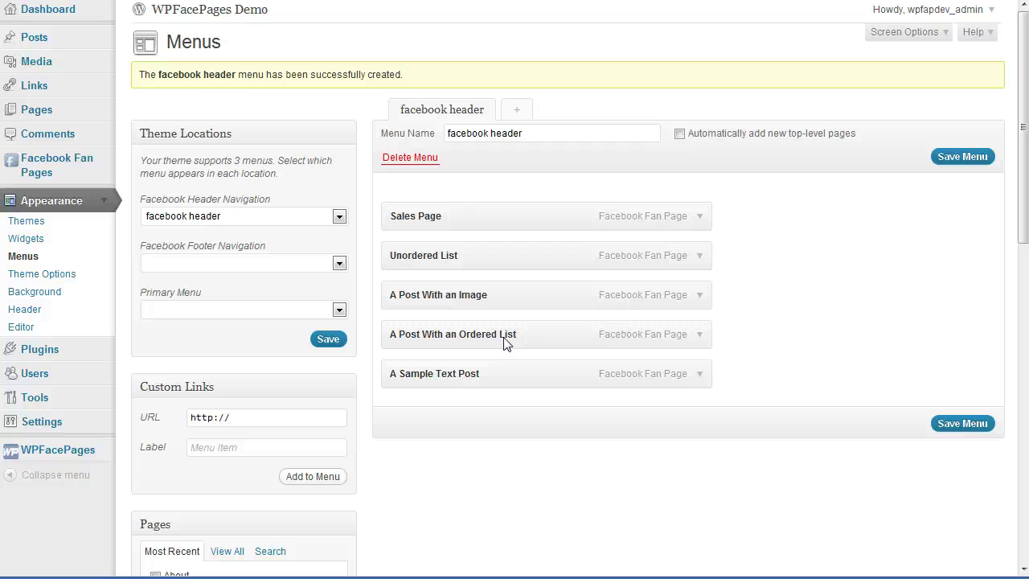
click(469, 295)
drag(469, 295, 468, 255)
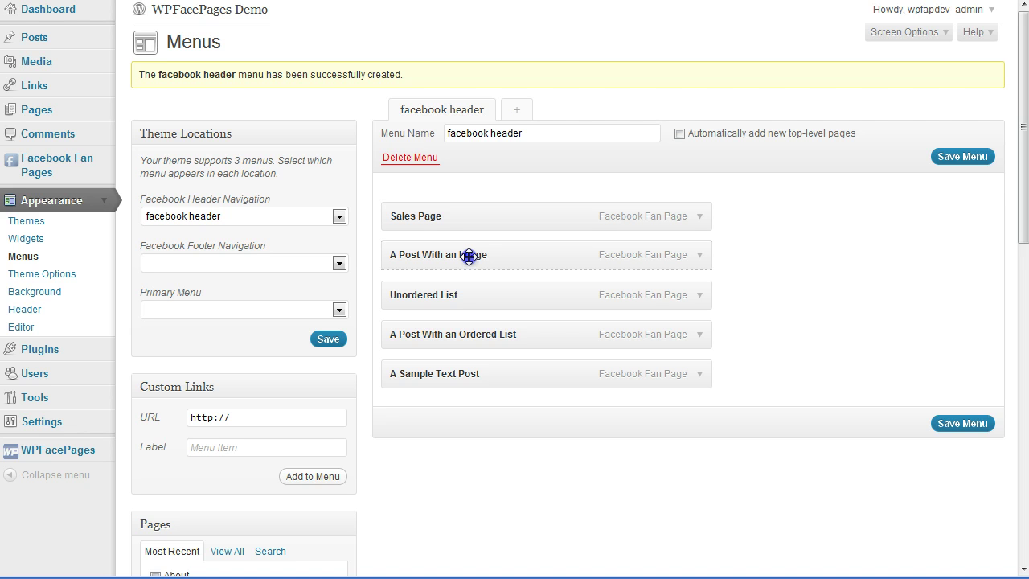
drag(469, 256, 469, 256)
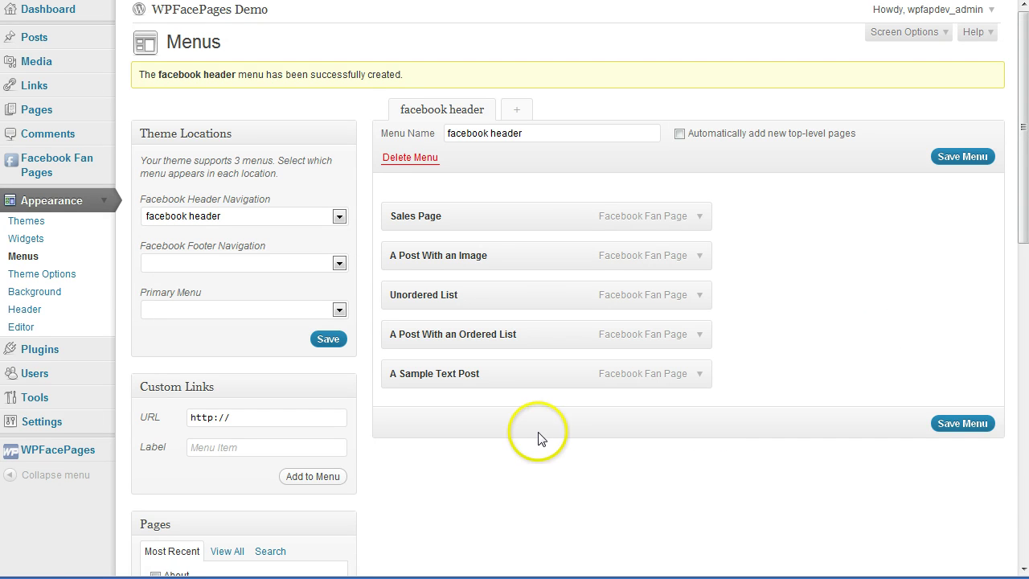
Step: Move A Sample Text Post directly below Sales Page and indent it as a sub-item of Sales Page
click(489, 374)
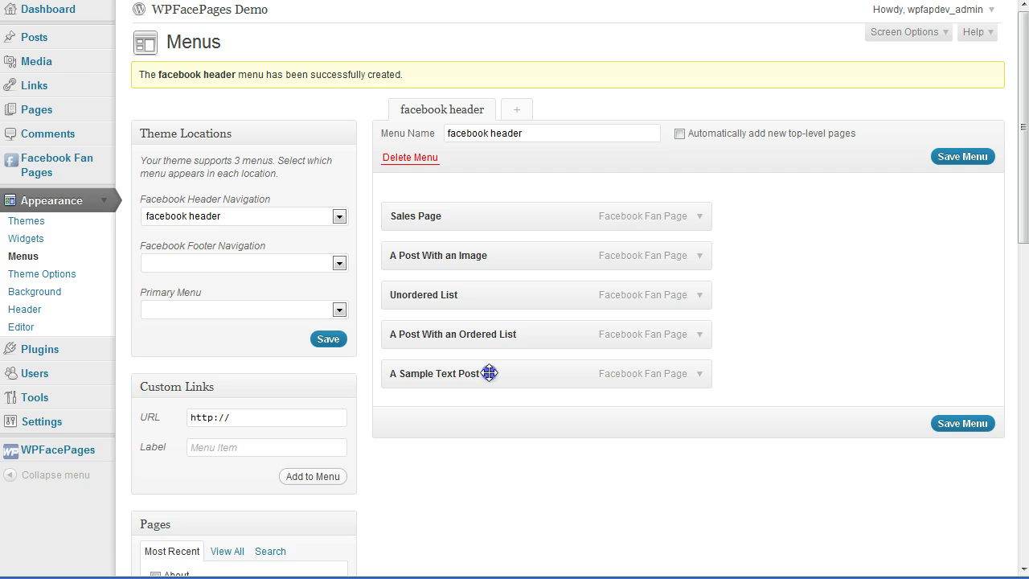
drag(489, 373, 490, 250)
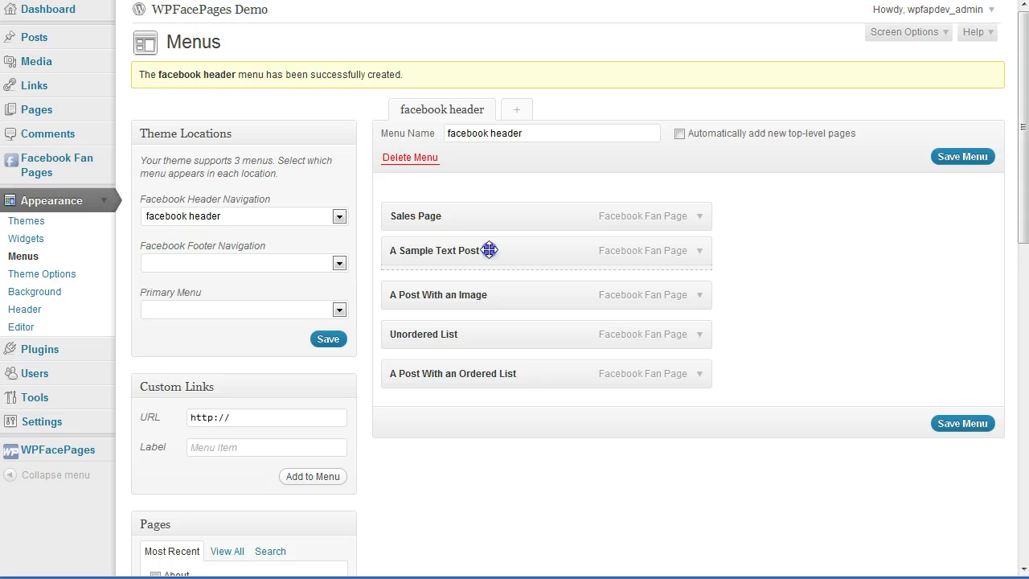
drag(489, 250, 522, 255)
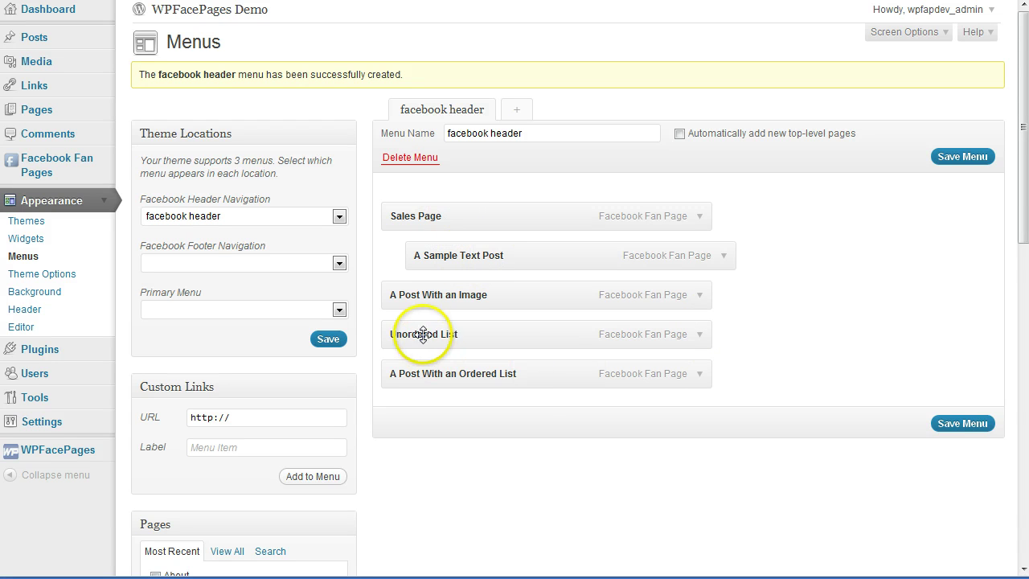
Step: Move Unordered List above A Post With an Image and nest A Post With an Ordered List beneath Unordered List as its sub-item
drag(436, 320, 471, 292)
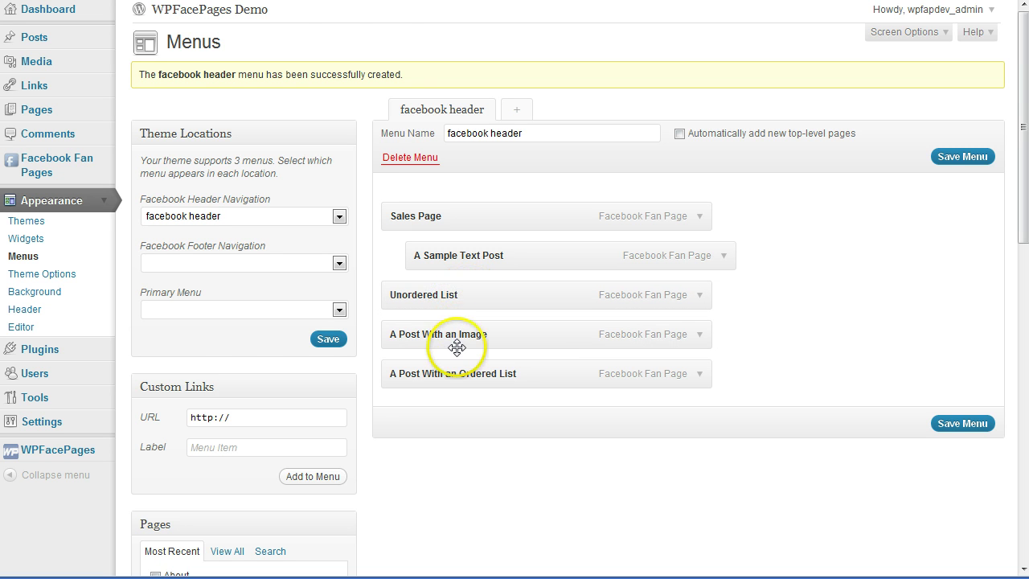
drag(451, 372, 475, 334)
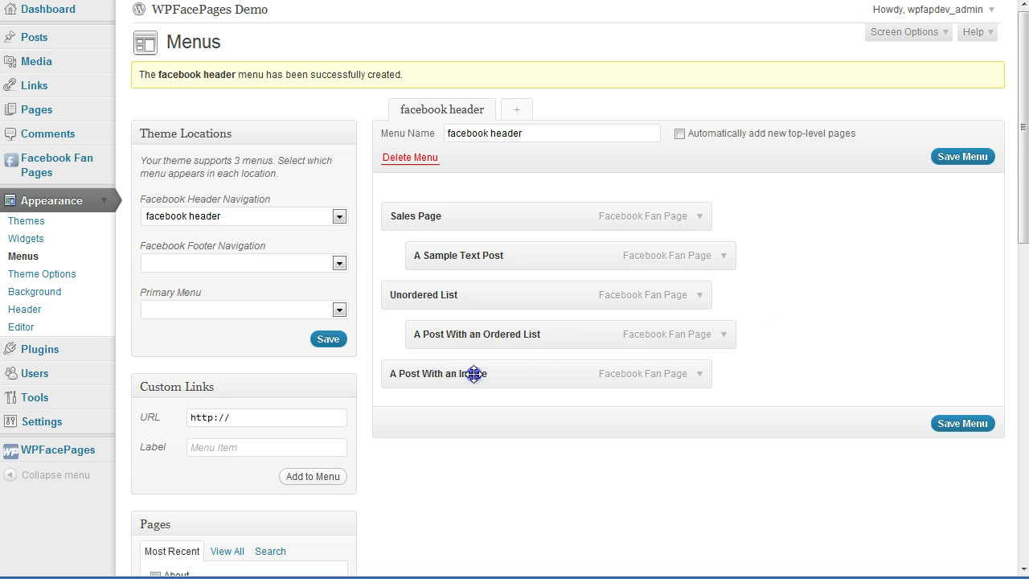
Step: Nest A Post With an Image under Sales Page, directly below A Sample Text Post, and save the facebook header menu
drag(474, 374, 501, 295)
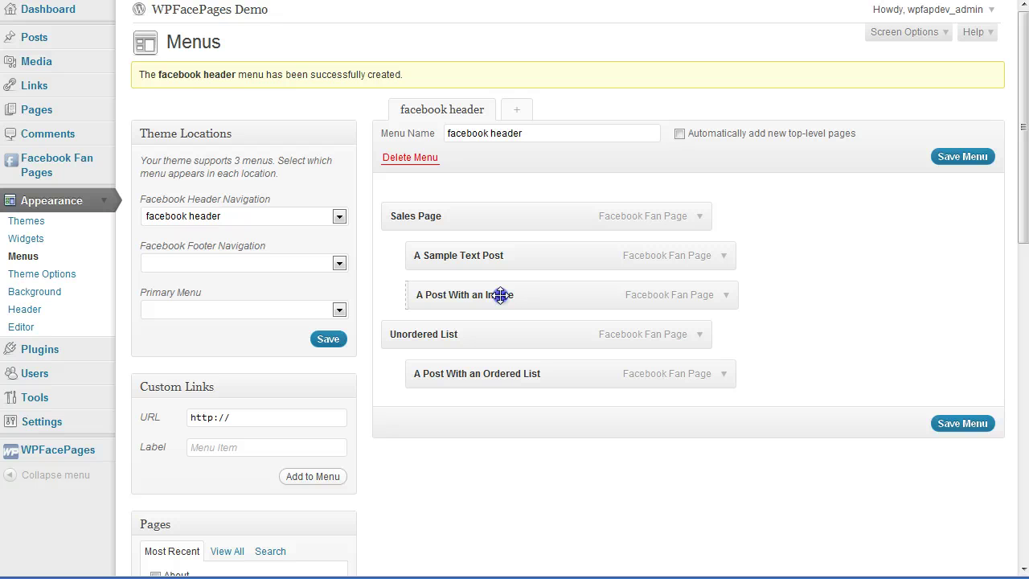
drag(501, 295, 499, 294)
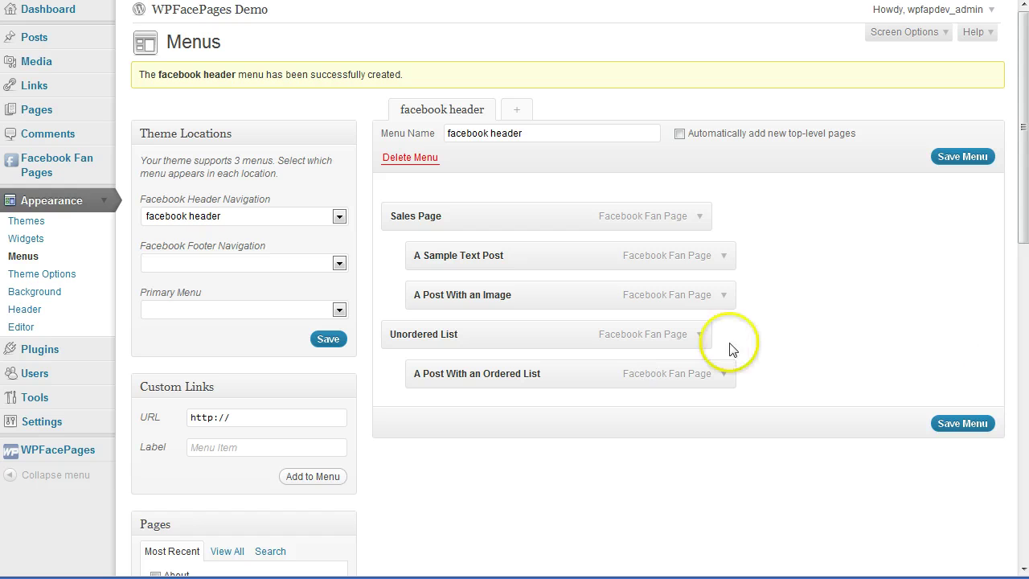
click(954, 426)
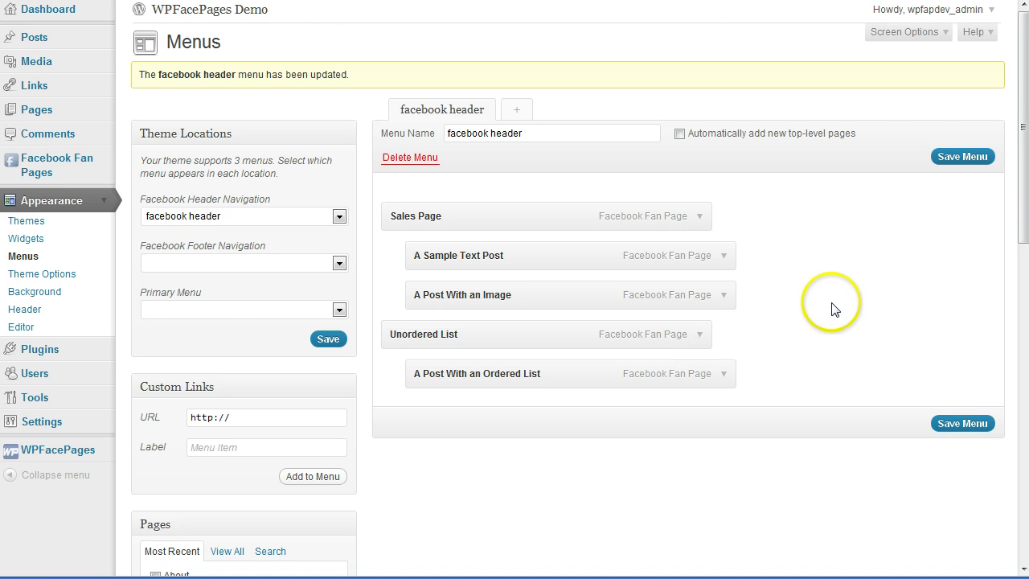
Step: Open the Facebook Fan Pages list in a new tab and view the Welcome fan page
click(103, 160)
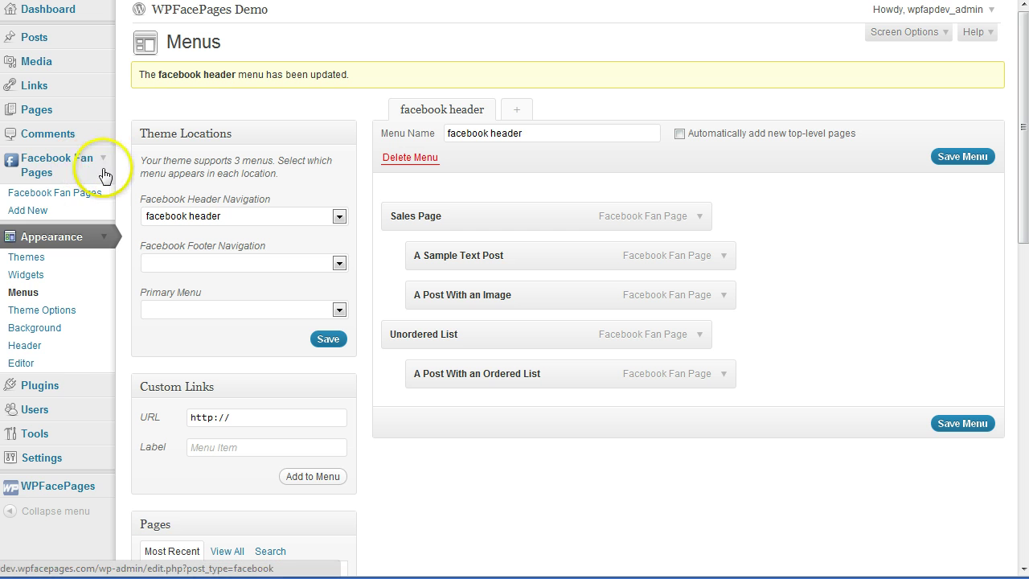
right_click(78, 200)
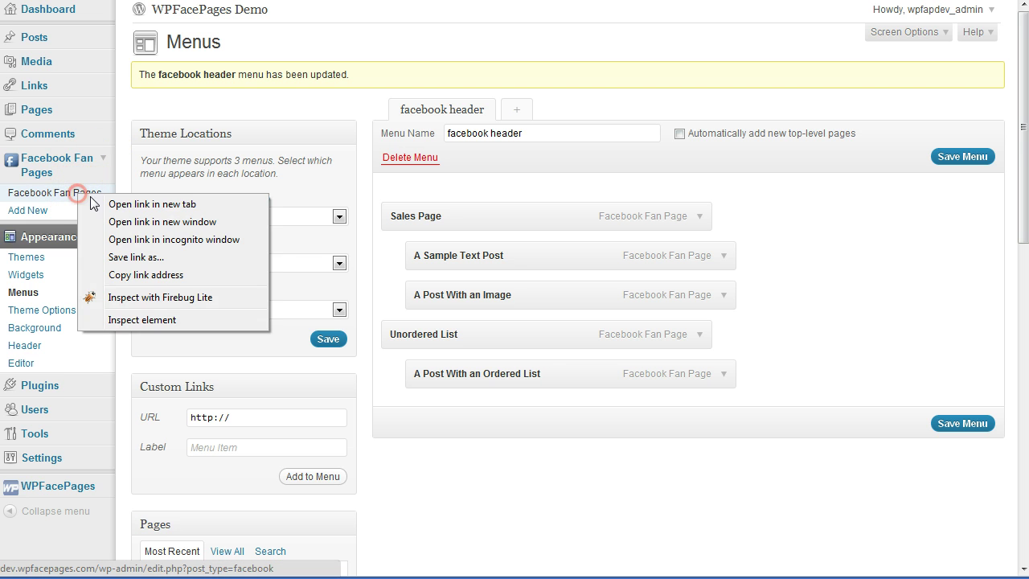
click(153, 205)
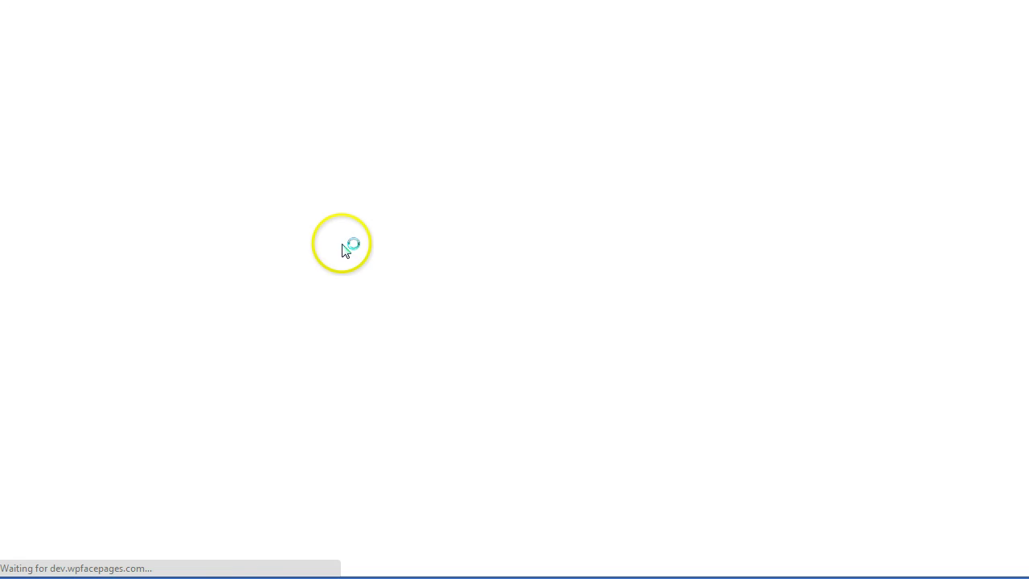
scroll(372, 266, down, 3)
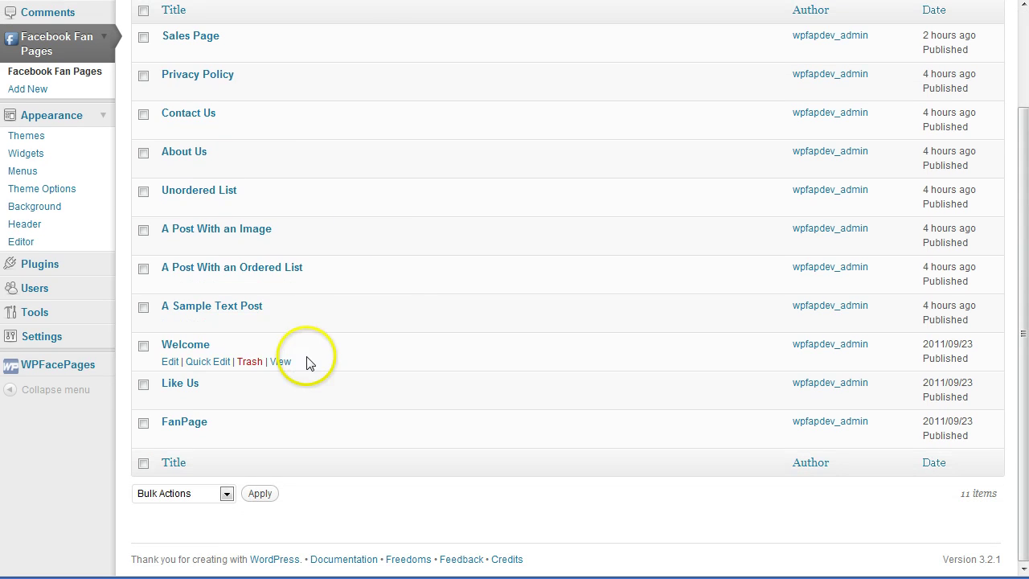
click(282, 361)
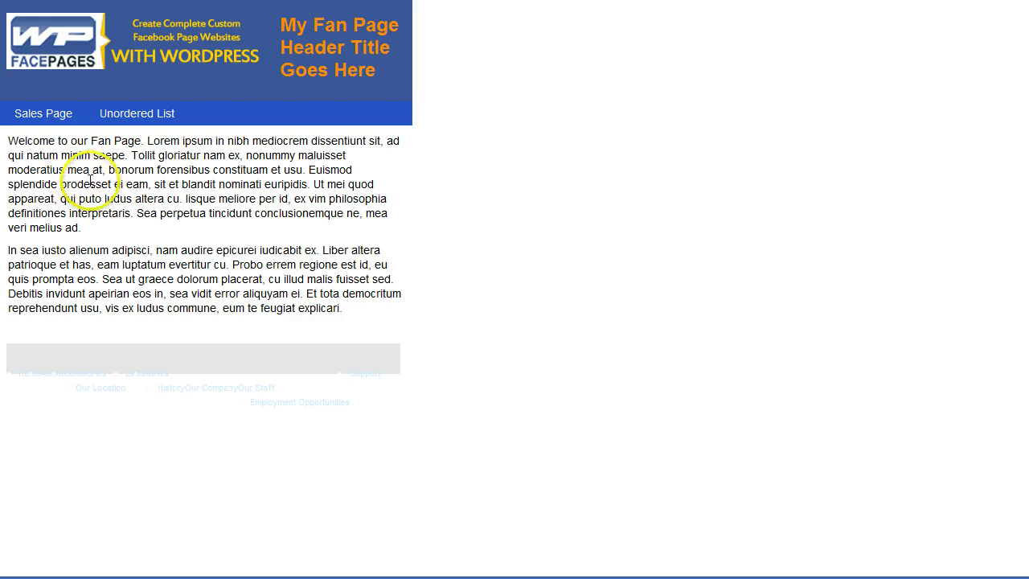
Step: Examine the sub-items under Sales Page and Unordered List in the Welcome page's header navigation
mouse_move(44, 116)
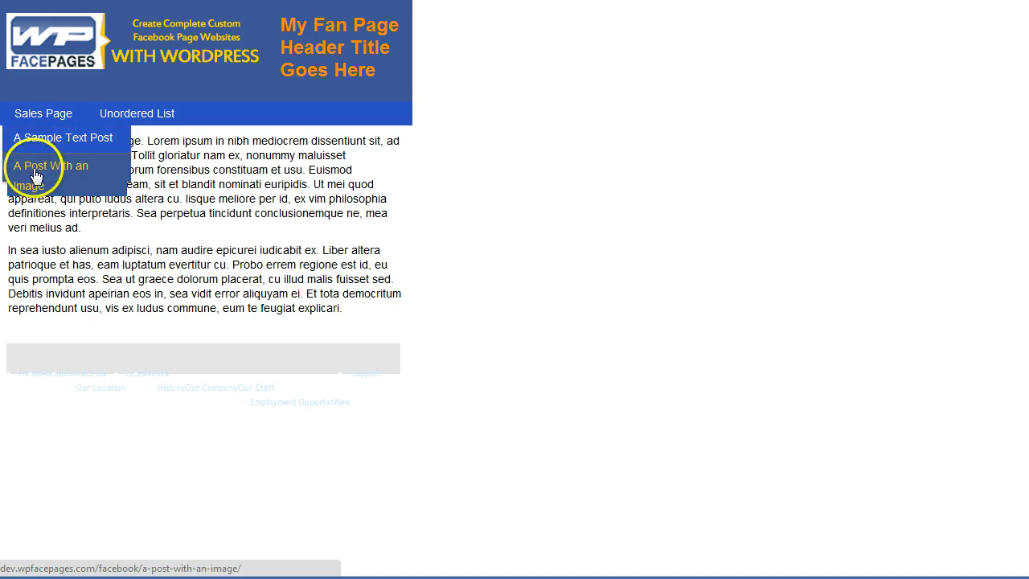
mouse_move(126, 113)
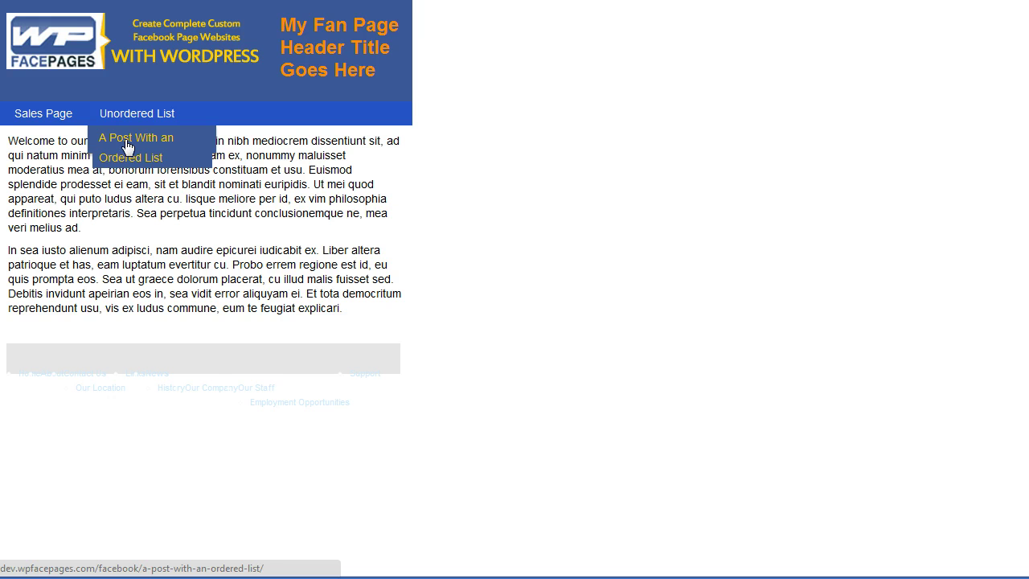
click(127, 145)
click(125, 154)
click(126, 144)
click(48, 112)
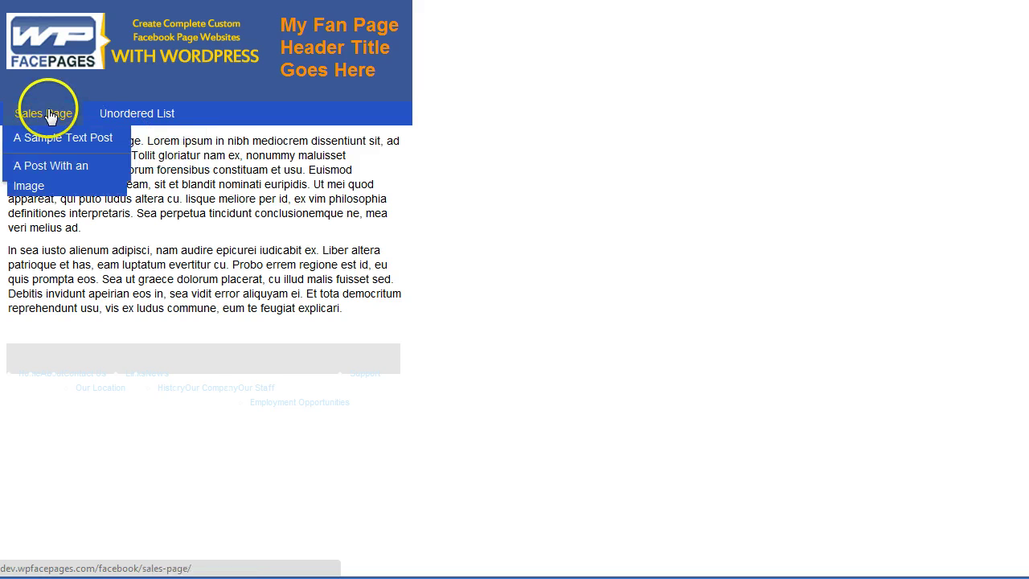
click(49, 169)
click(51, 142)
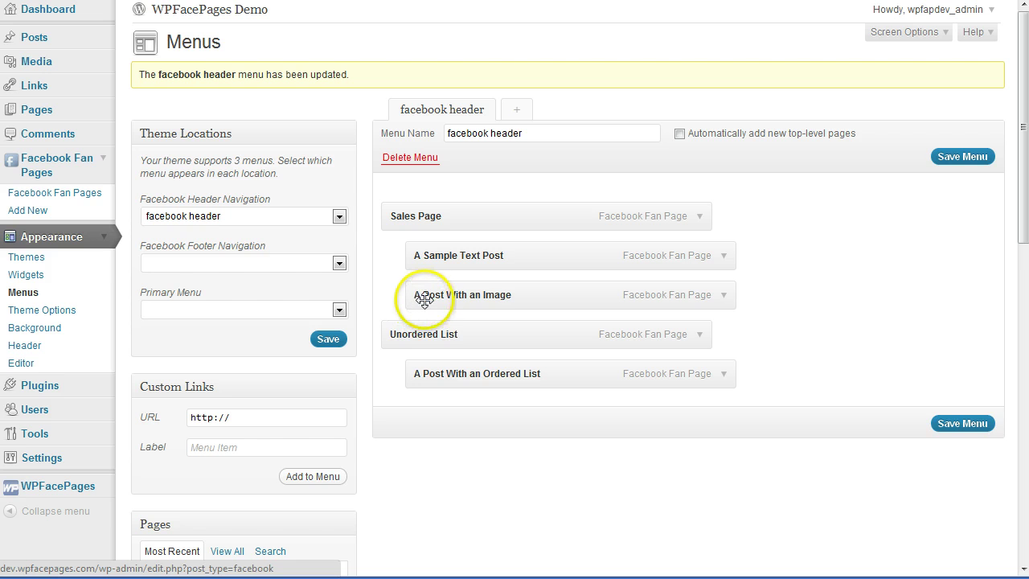
Step: Shorten the navigation label of A Post With an Image to "Post With Image" and save the menu
click(723, 295)
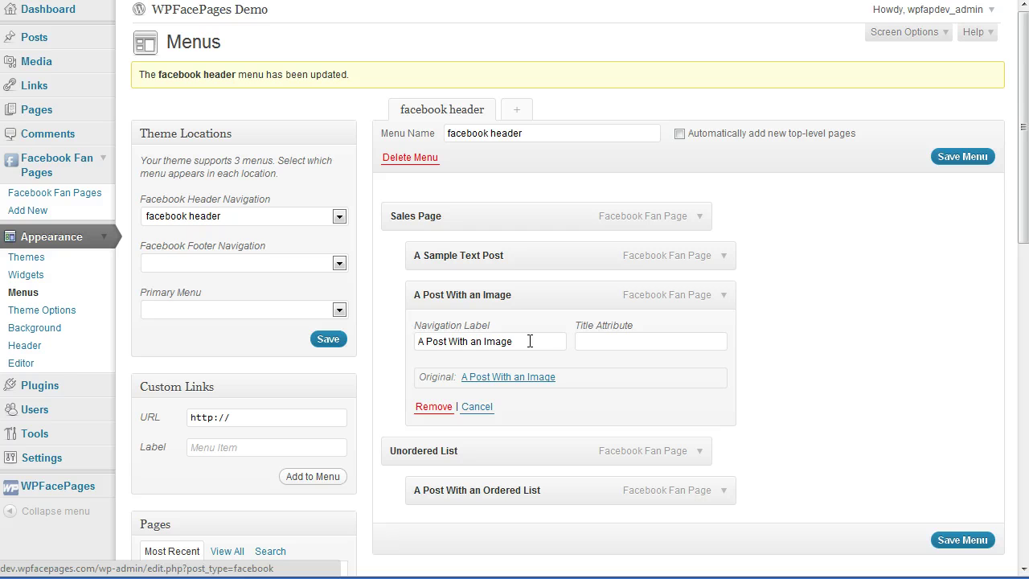
click(420, 341)
key(BackSpace)
key(BackSpace)
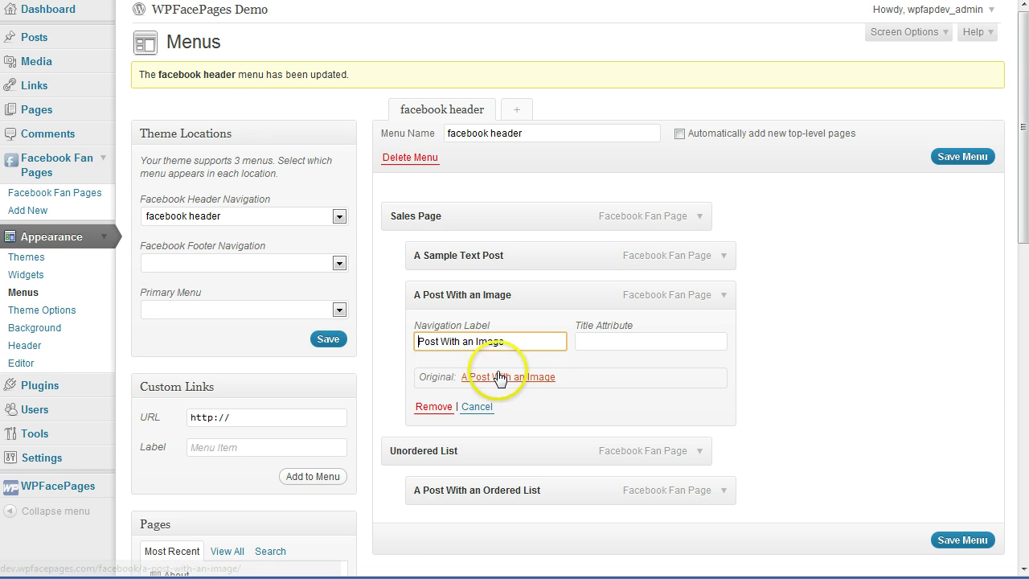
double_click(466, 341)
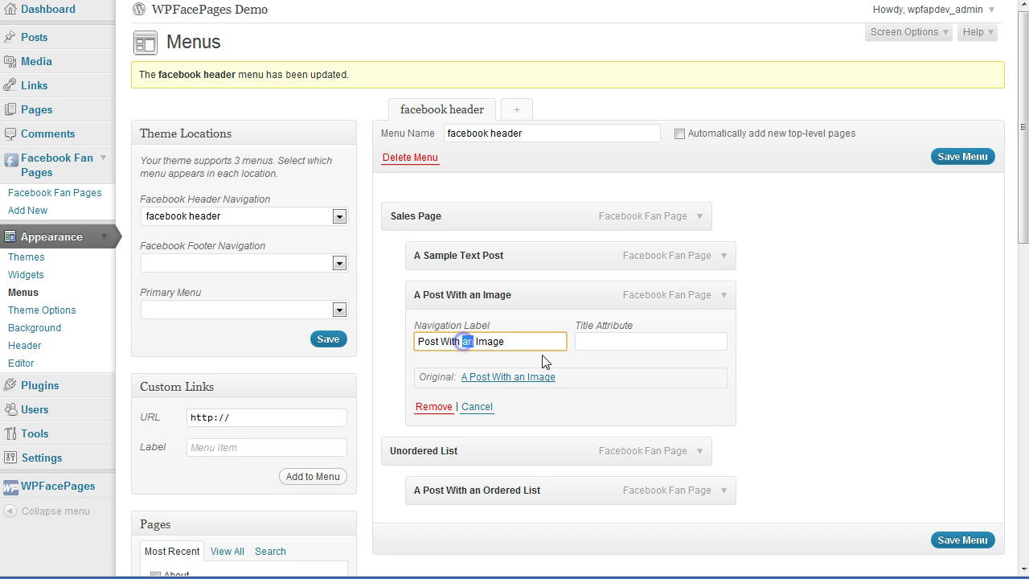
key(BackSpace)
key(BackSpace)
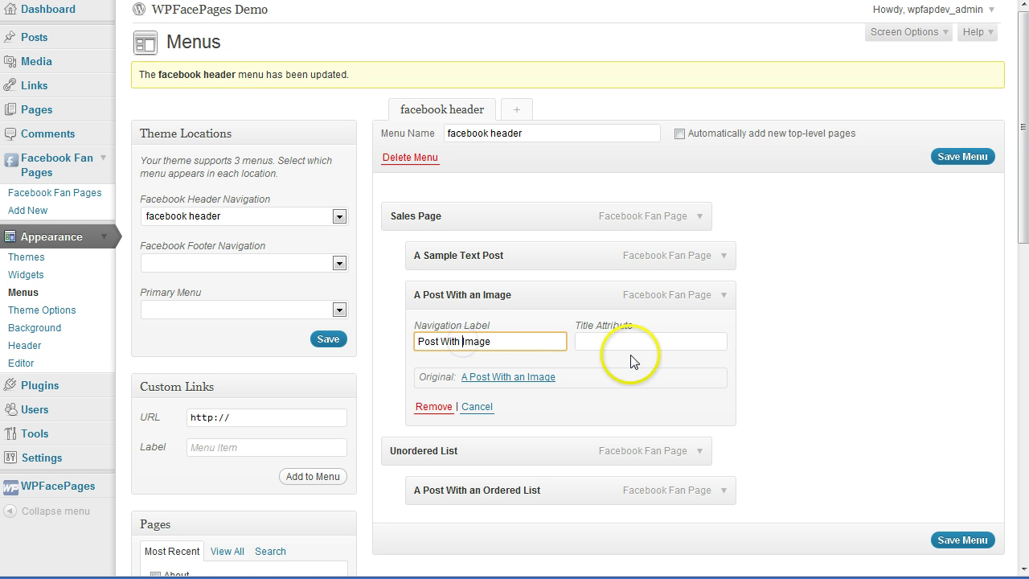
click(947, 537)
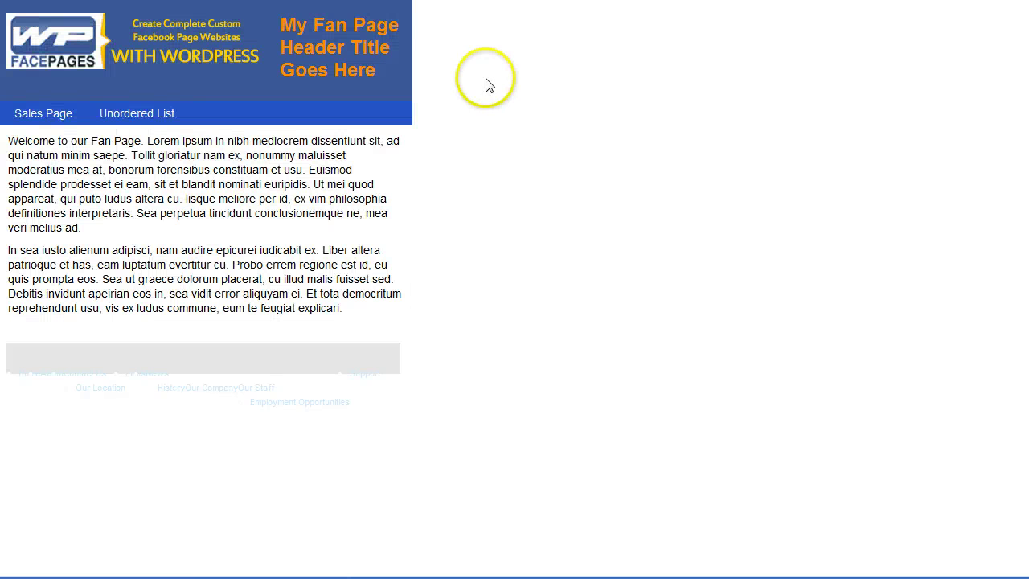
Step: Reload the Welcome fan page and check the header submenus for the shortened image post label
right_click(486, 83)
click(515, 122)
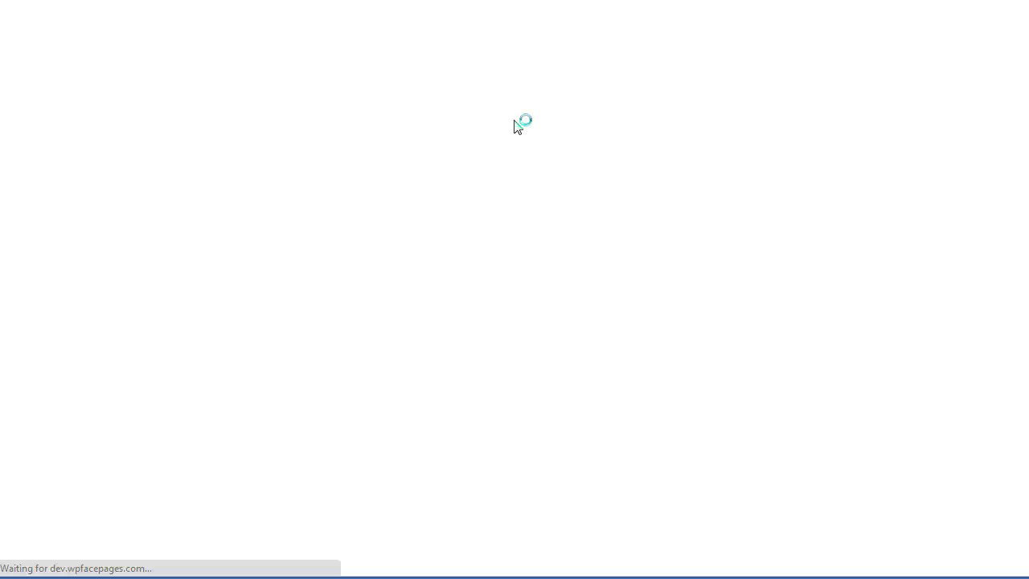
mouse_move(45, 113)
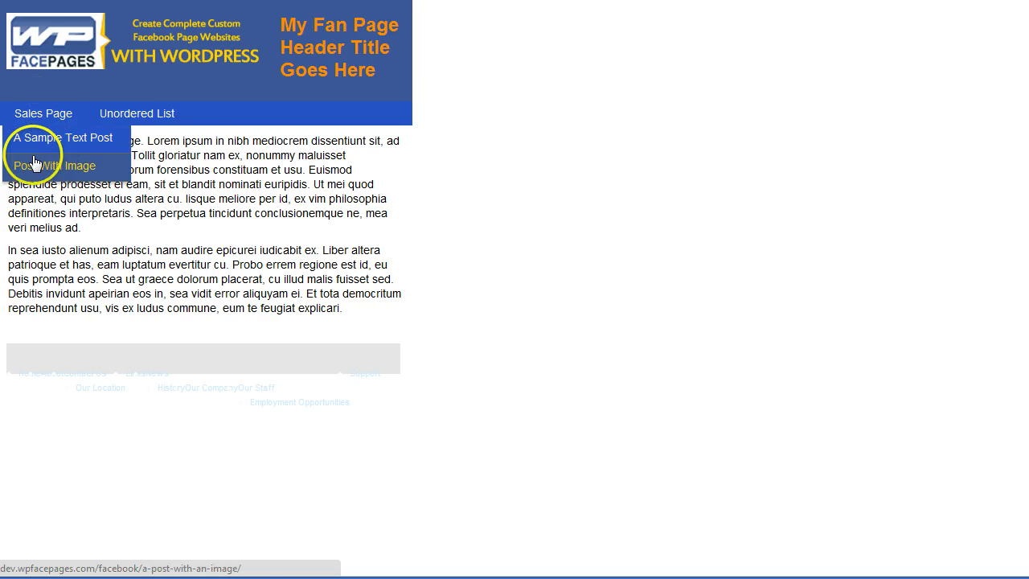
mouse_move(115, 113)
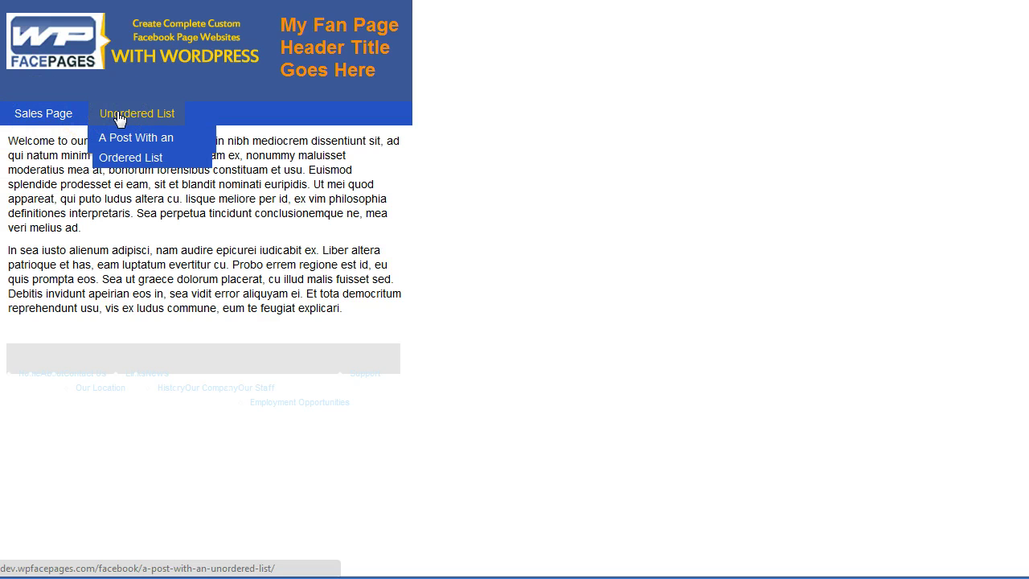
click(113, 137)
click(150, 143)
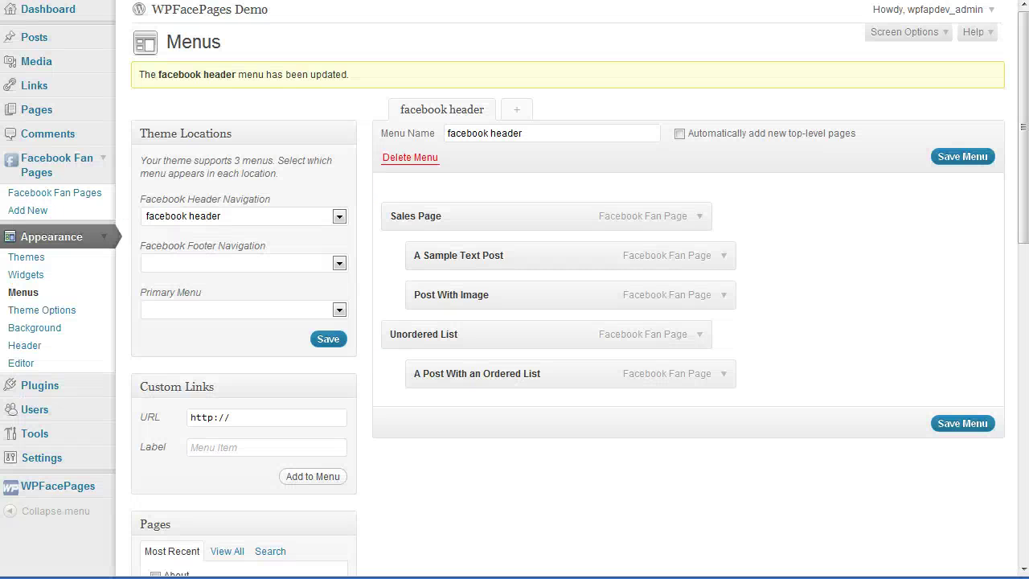
Step: Change the navigation label of A Post With an Ordered List to "An Ordered List" and save the menu
click(723, 375)
scroll(836, 382, down, 1)
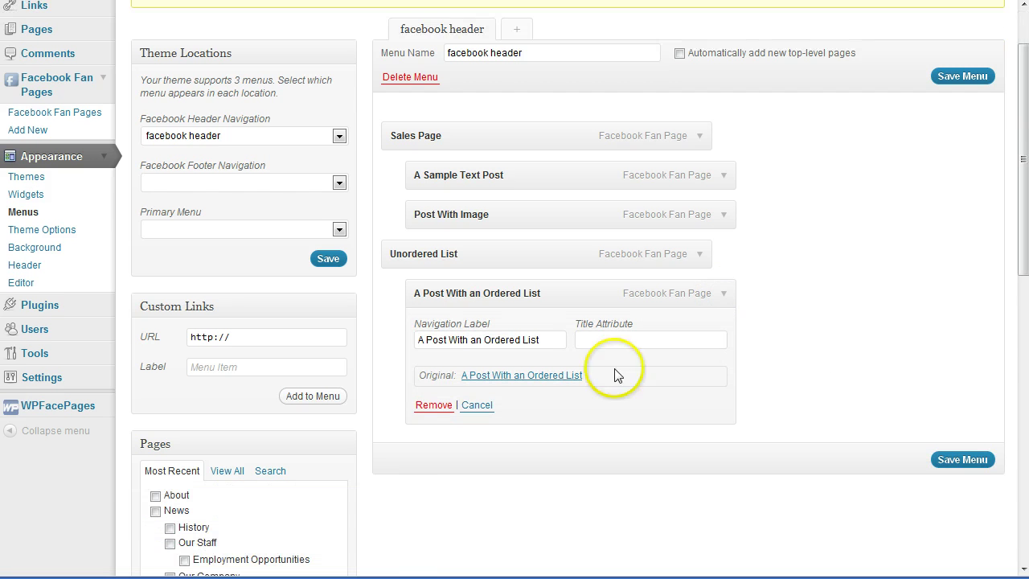
click(484, 340)
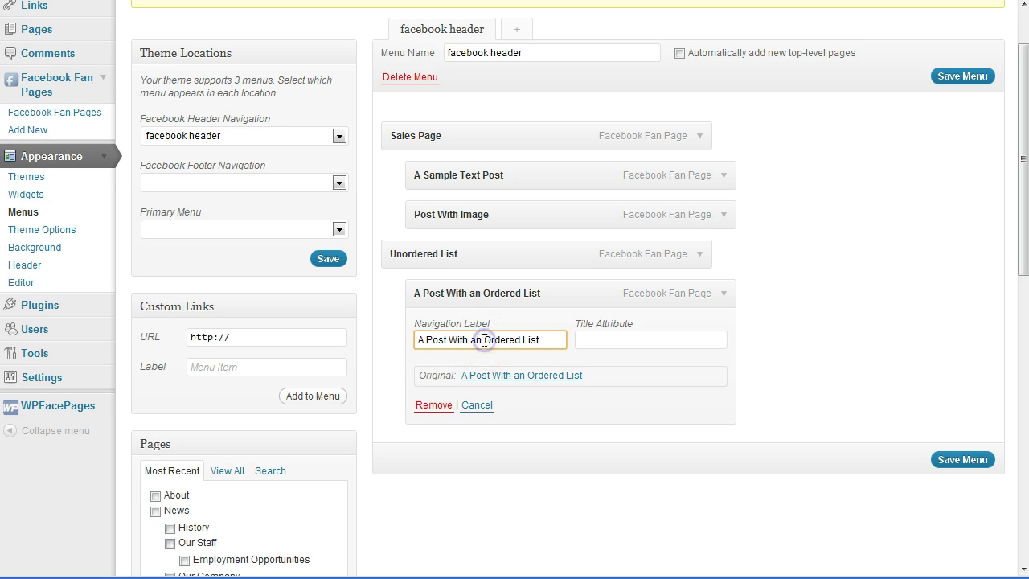
click(417, 342)
key(Delete)
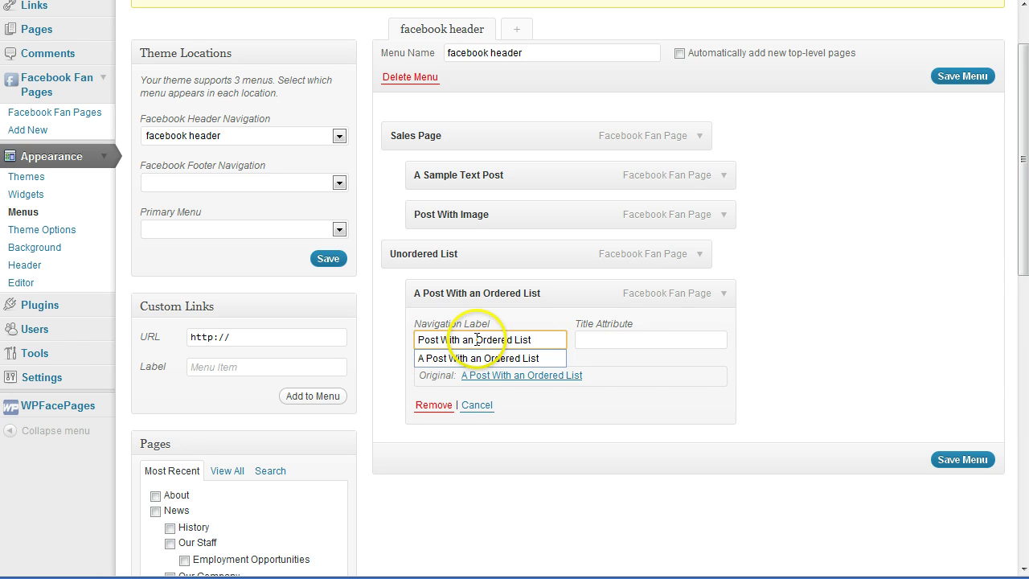
drag(468, 340, 381, 336)
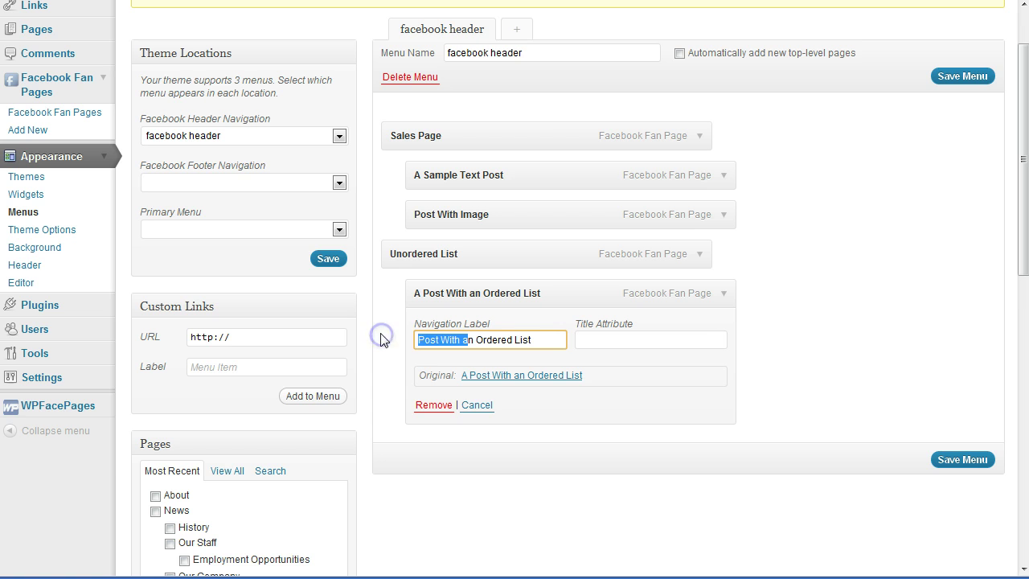
text(A)
click(788, 326)
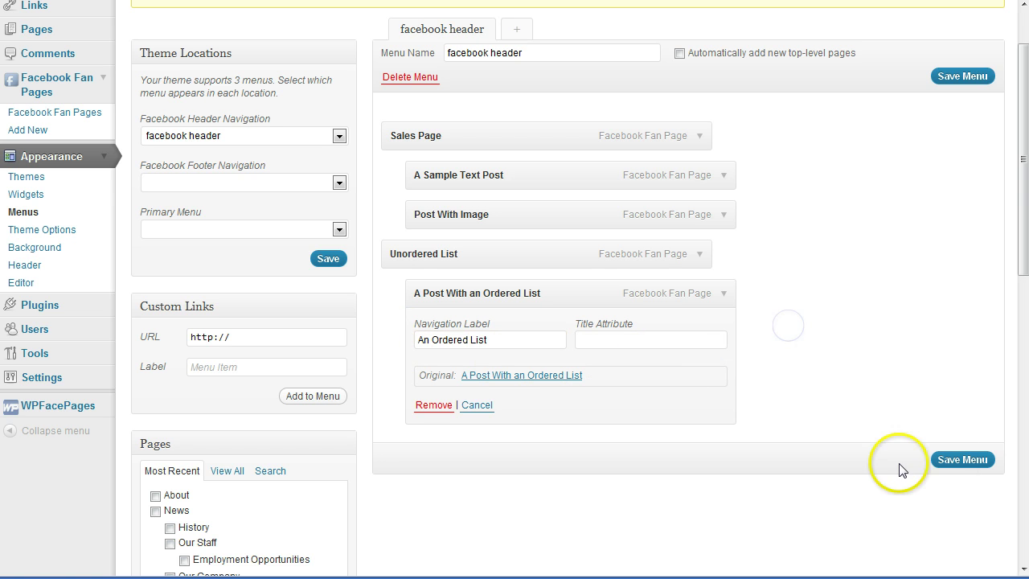
click(942, 459)
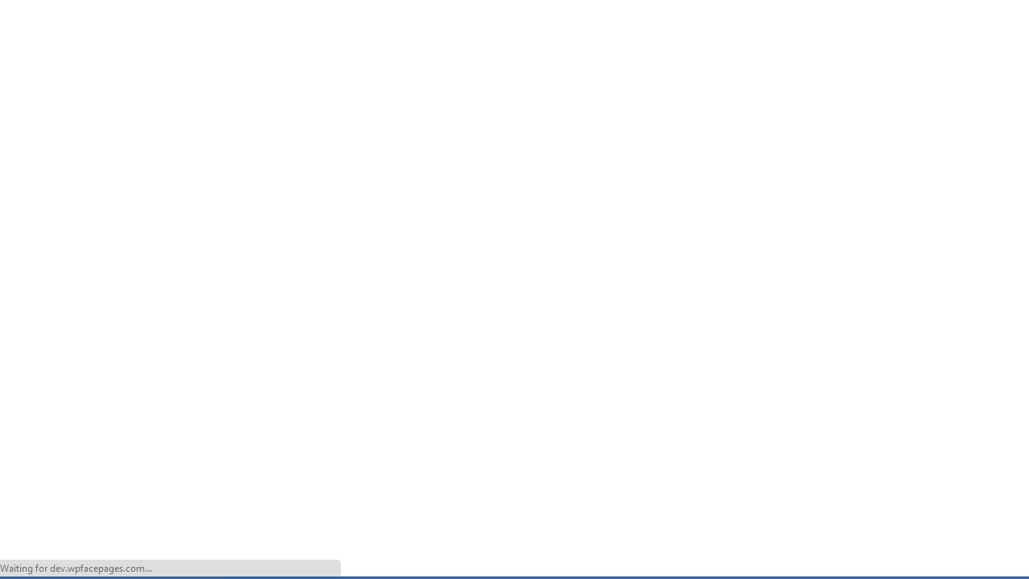
Step: Reload the Welcome fan page and check the submenus of Unordered List and Sales Page
right_click(500, 131)
click(541, 178)
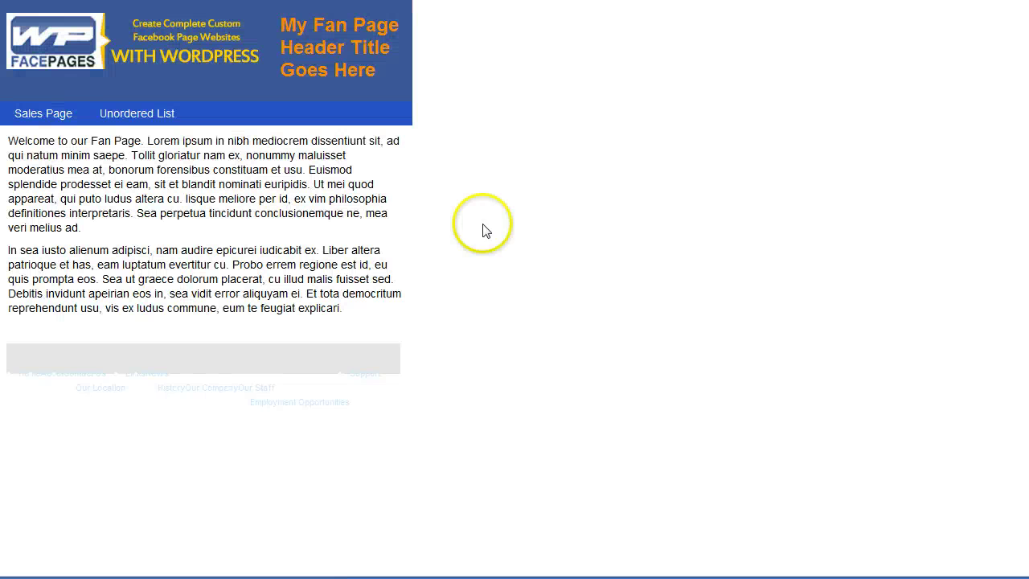
mouse_move(129, 111)
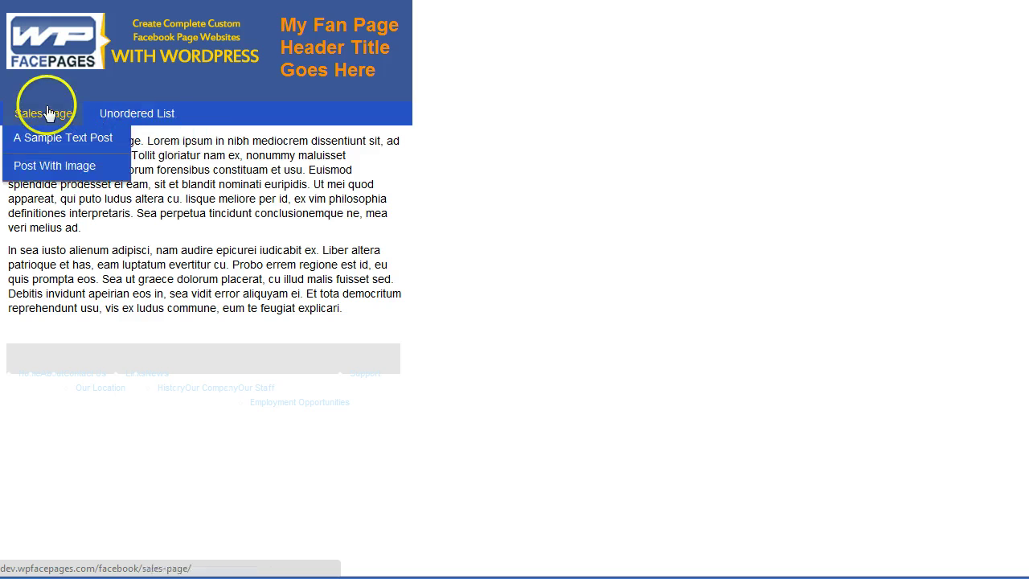
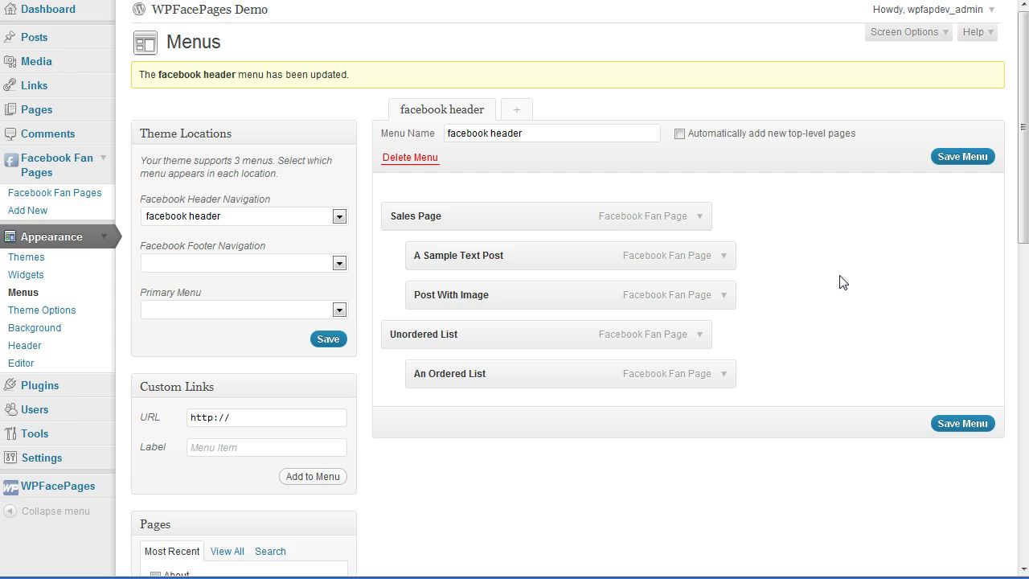
Step: Create a new menu named "facebook footer"
click(517, 116)
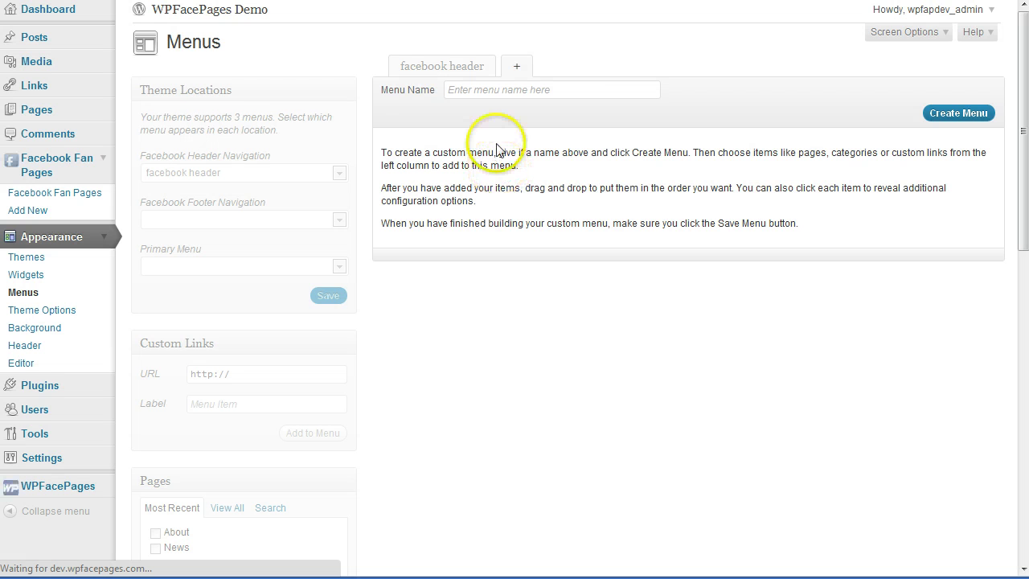
click(504, 90)
text(facebo)
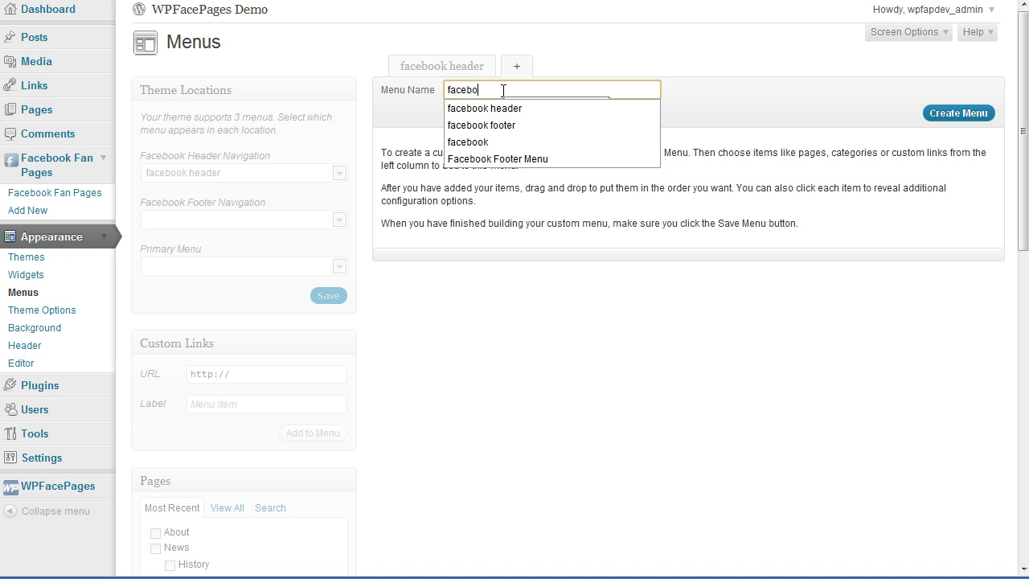
text(ok foo)
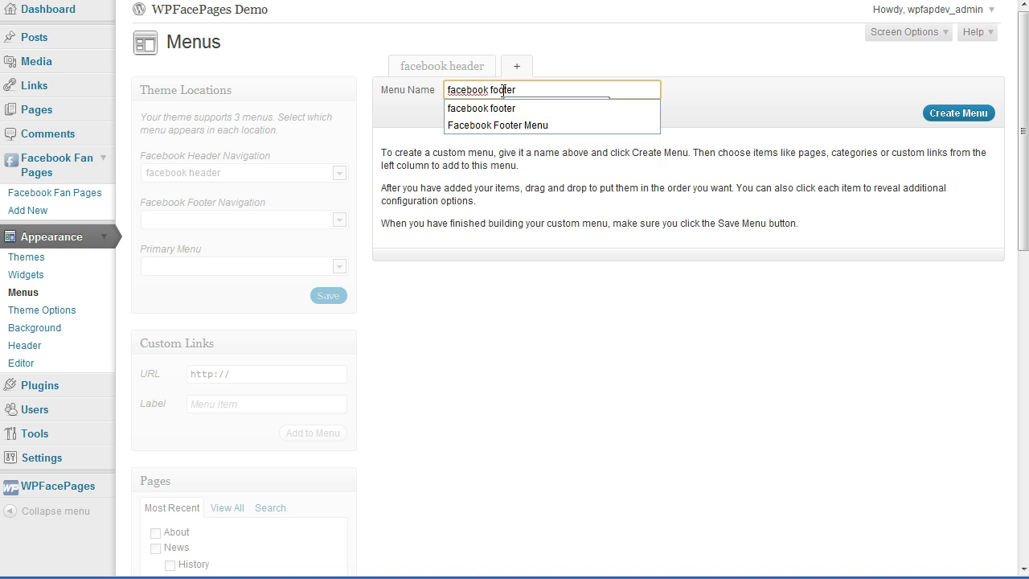
text(ter)
click(758, 104)
click(959, 112)
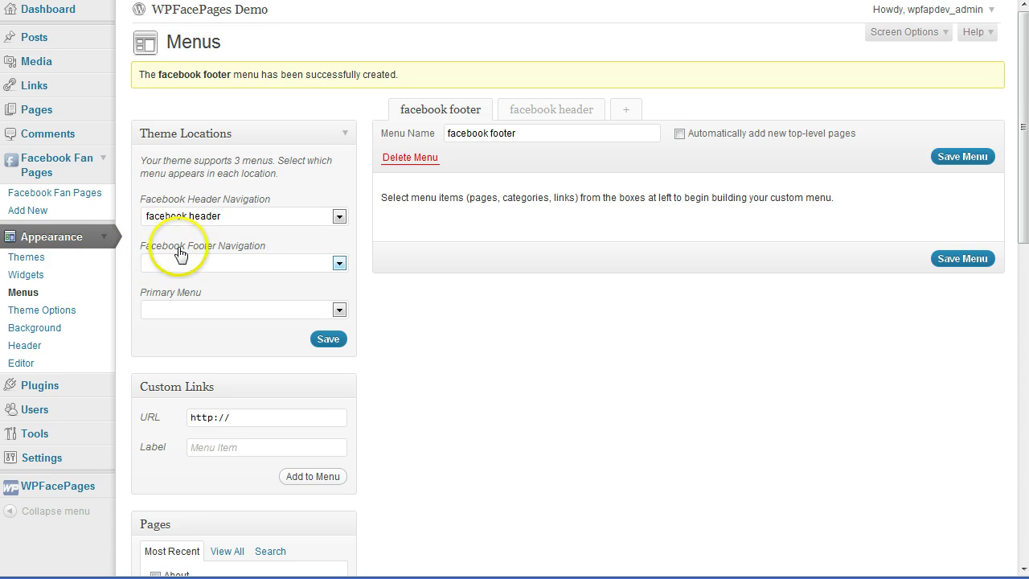
Step: Assign the facebook footer menu to the Facebook Footer Navigation theme location and save the assignment
click(338, 263)
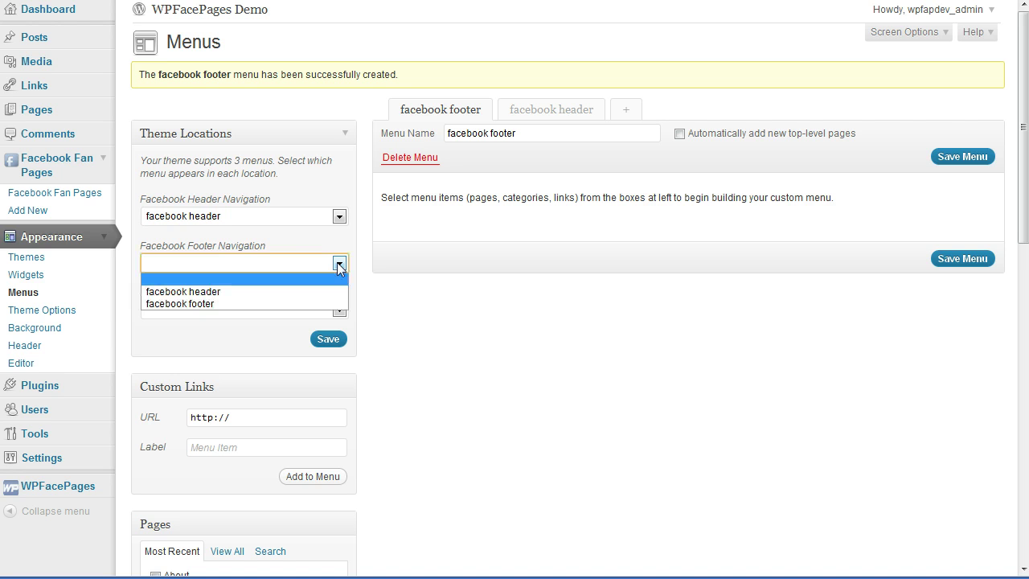
click(196, 303)
click(326, 342)
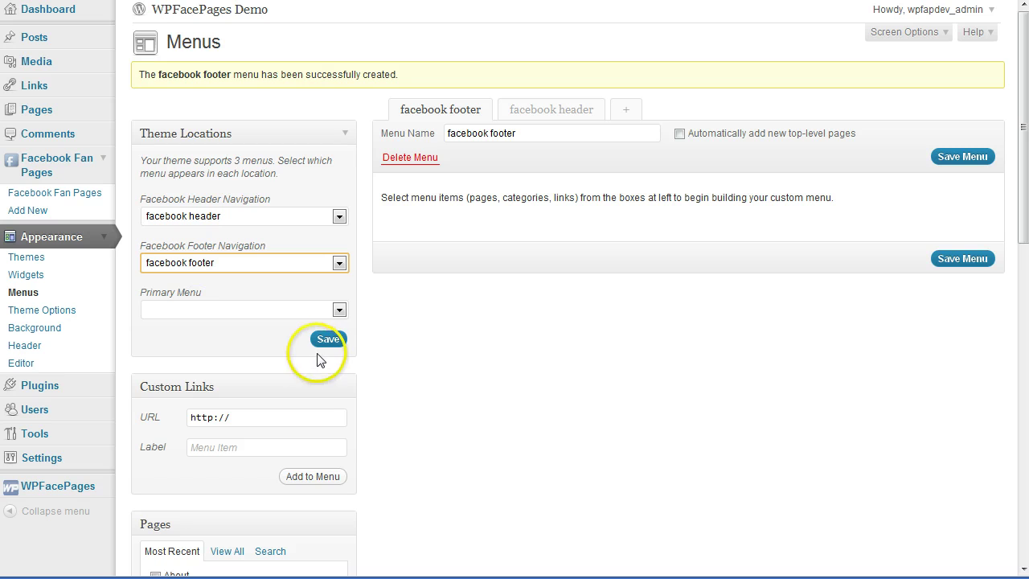
click(508, 360)
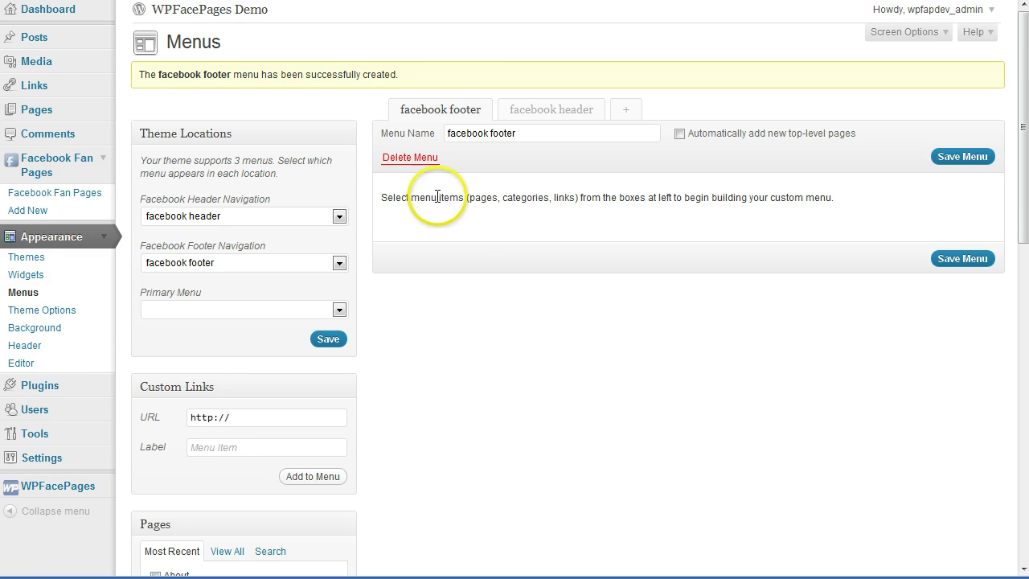
Step: Add the Privacy Policy, Contact Us and About Us fan pages to the facebook footer menu and save it
scroll(547, 276, down, 3)
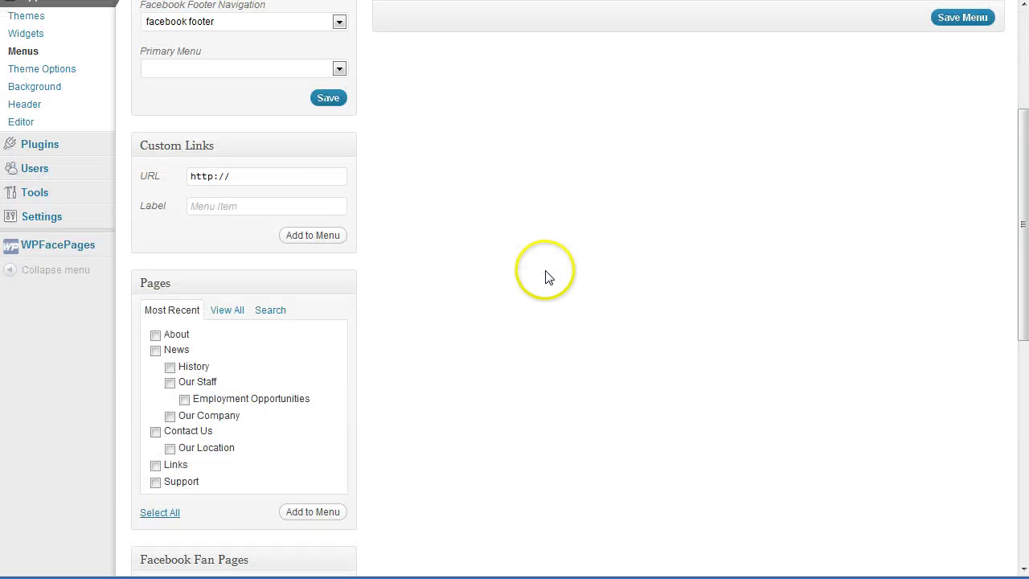
scroll(546, 276, down, 4)
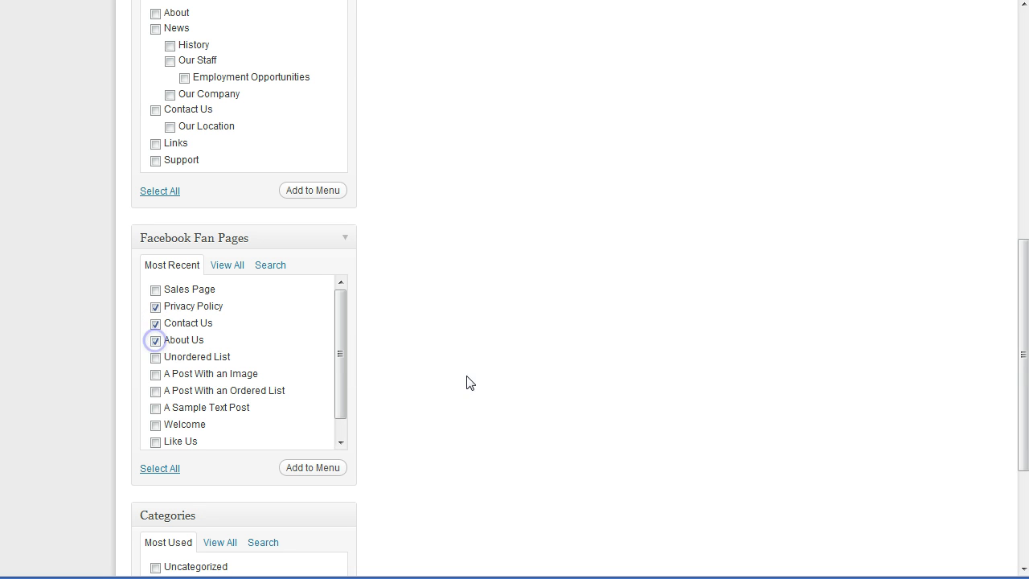
click(312, 469)
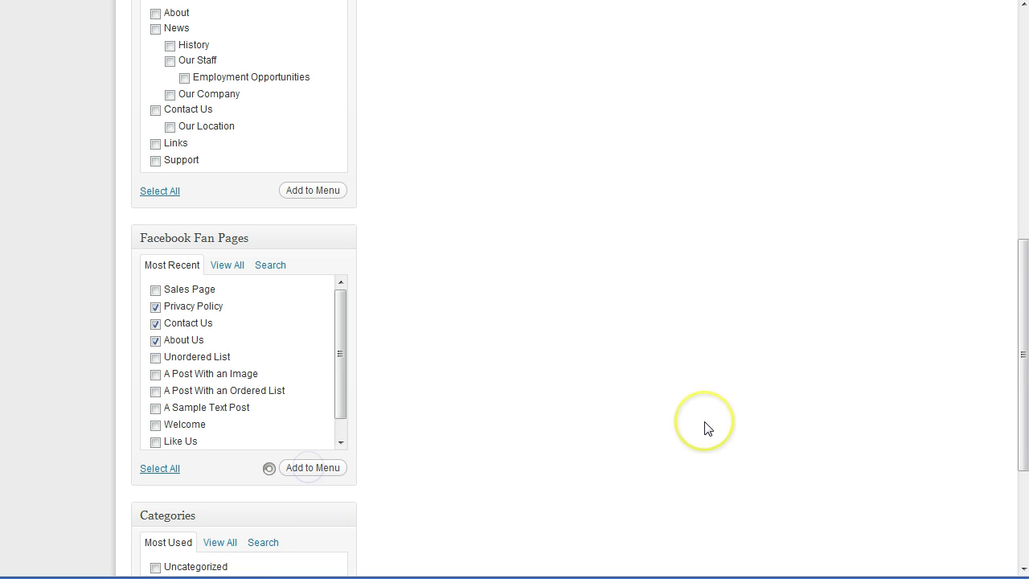
scroll(705, 427, up, 7)
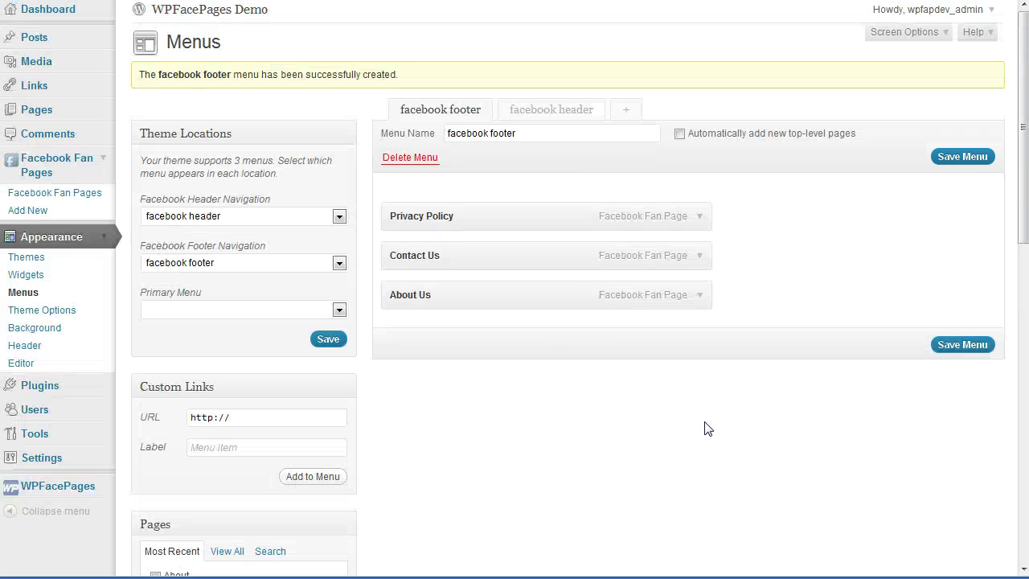
click(417, 216)
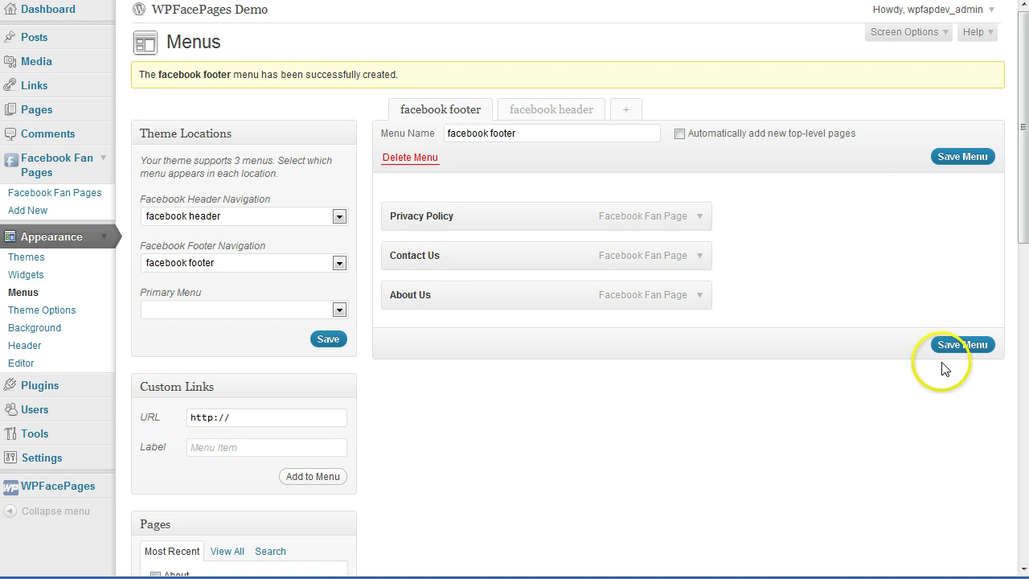
click(961, 345)
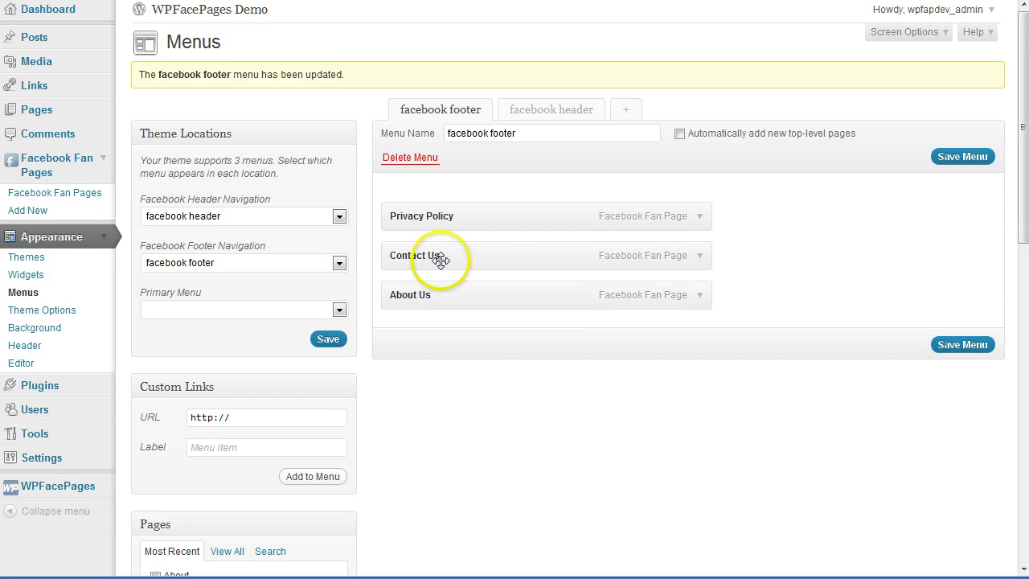
Step: Try nesting Contact Us under Privacy Policy in the footer menu, and save the menu with it back at top level
drag(443, 260, 459, 255)
click(425, 216)
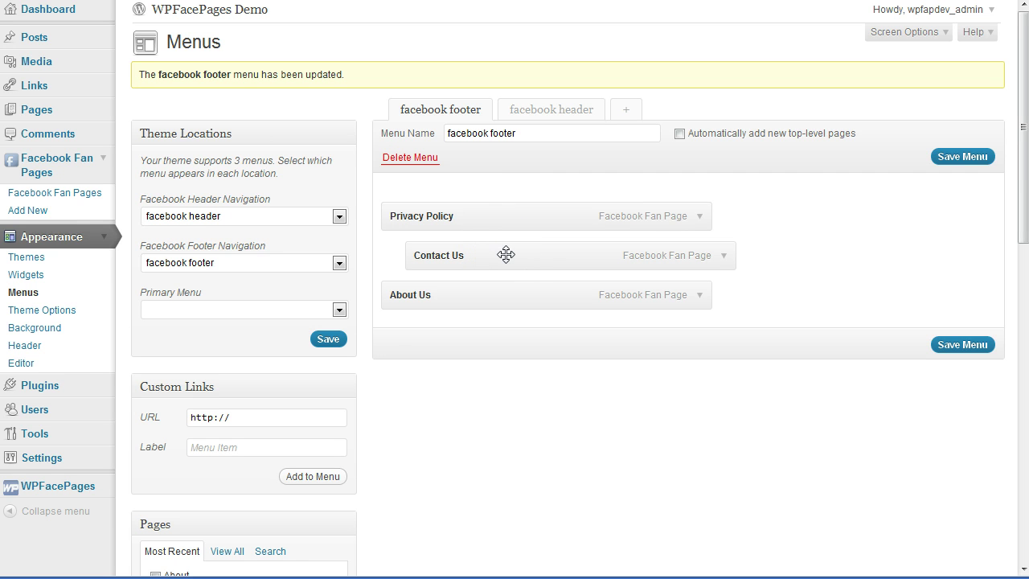
drag(506, 255, 481, 255)
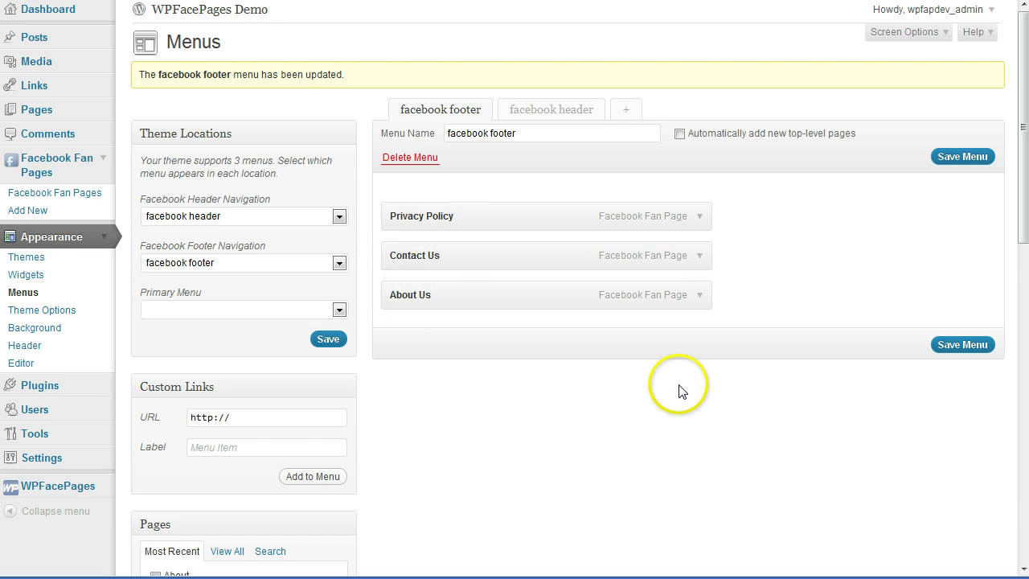
click(957, 344)
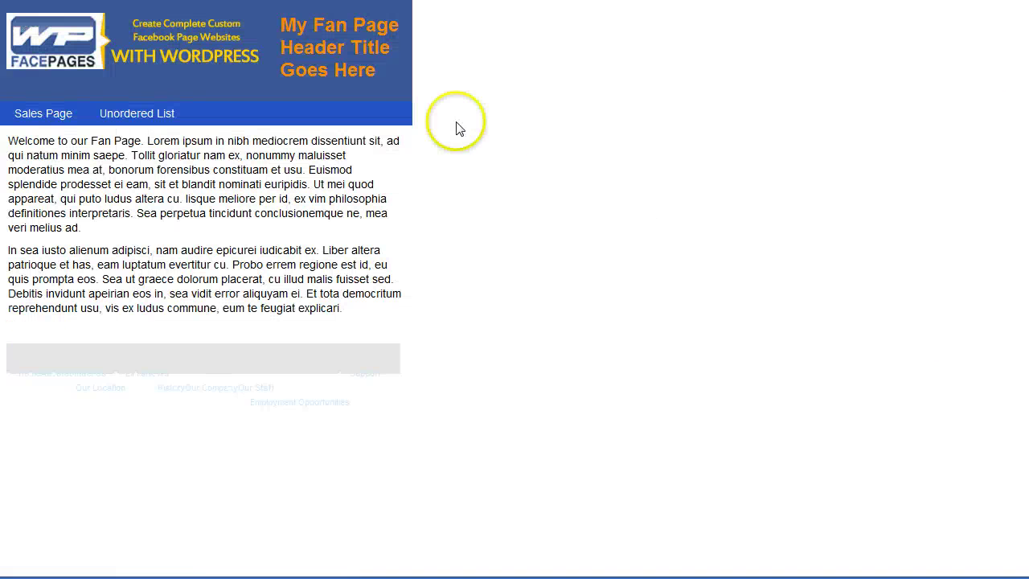
Step: Reload the Welcome fan page and highlight the footer area to check its navigation links
right_click(559, 117)
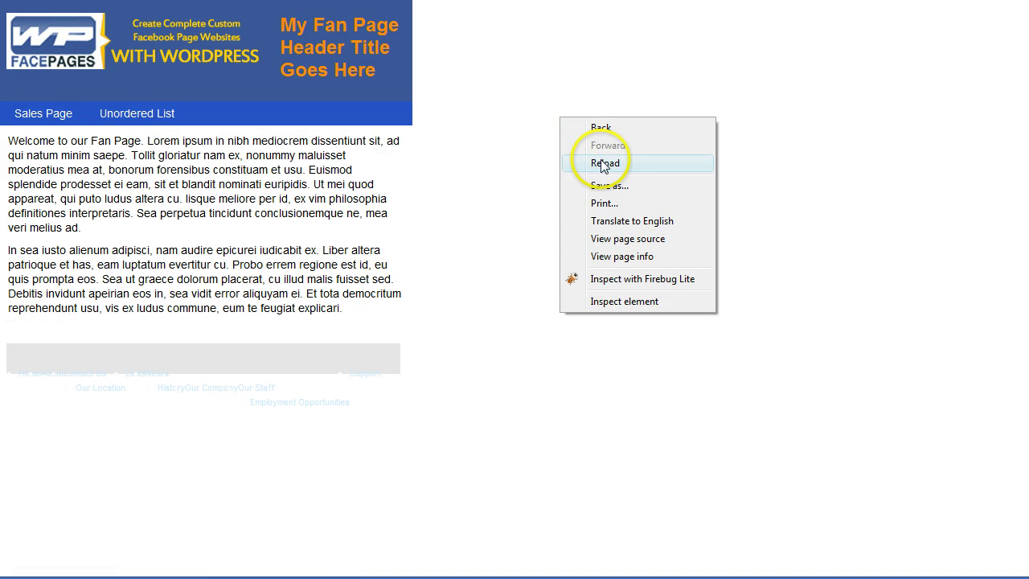
click(605, 163)
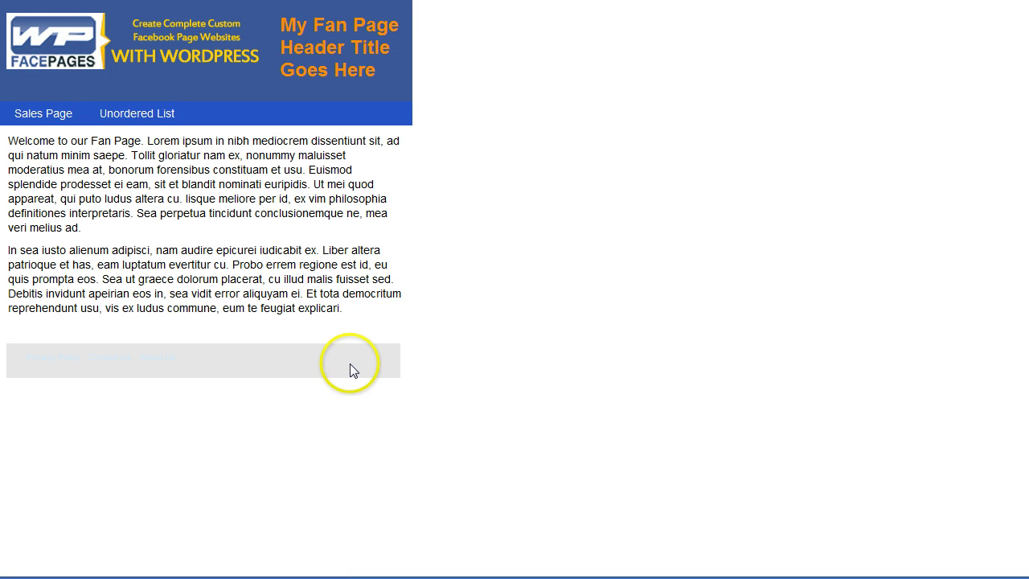
click(298, 360)
drag(299, 360, 25, 358)
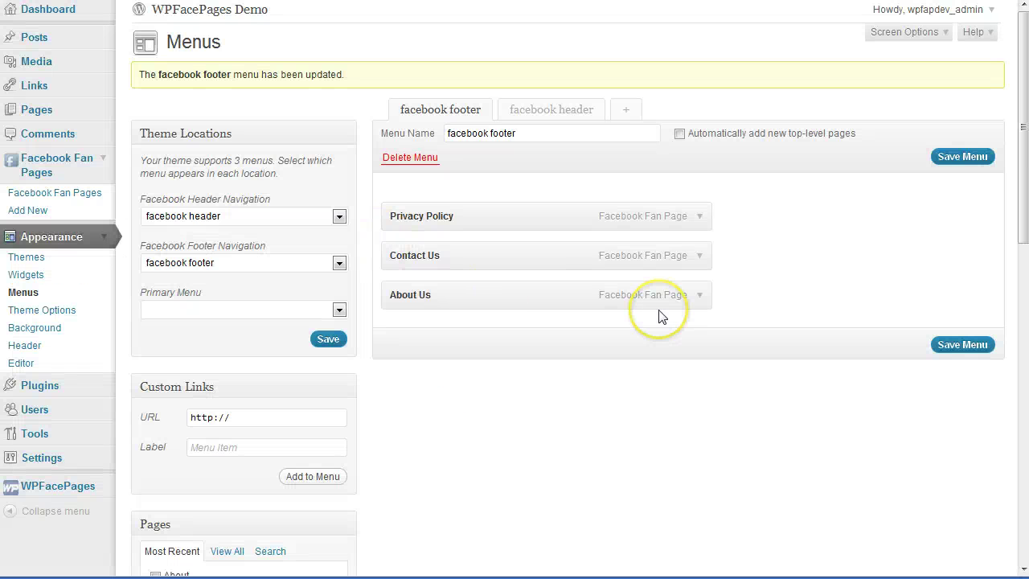
Step: Turn off Fan Page Footer Background Color in the WPFacePages General Display Options and save all changes
scroll(661, 317, down, 1)
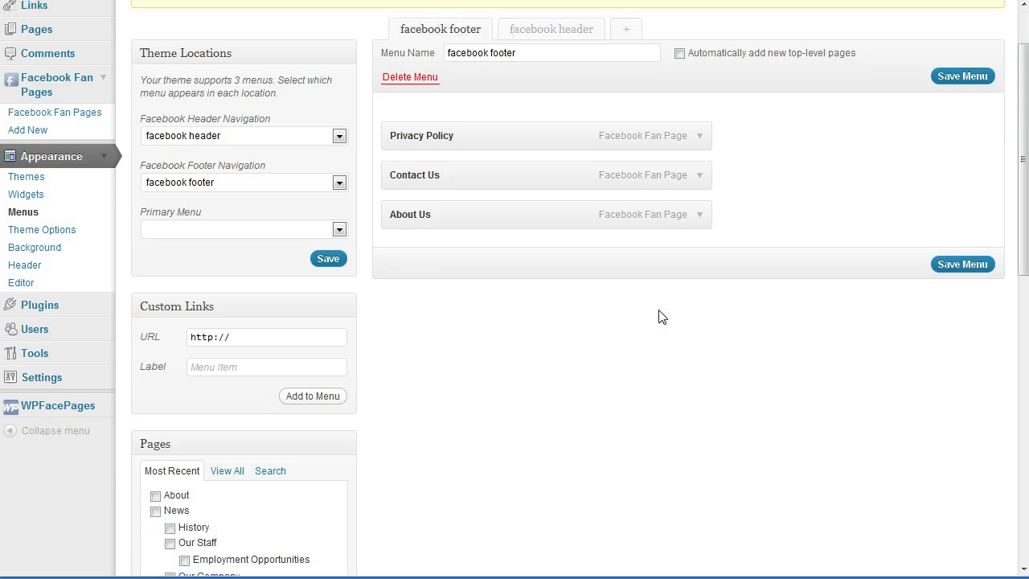
click(70, 409)
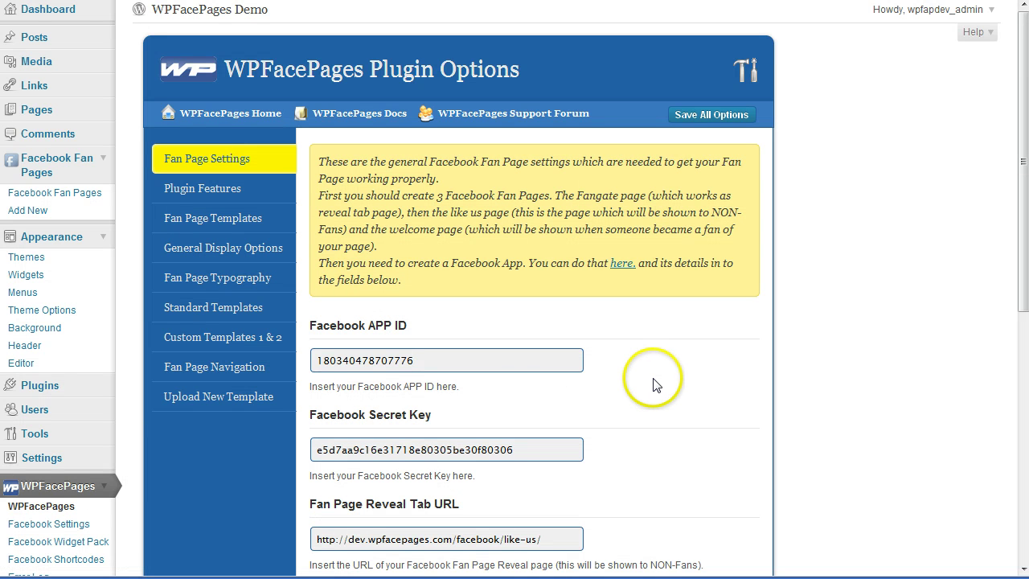
click(256, 255)
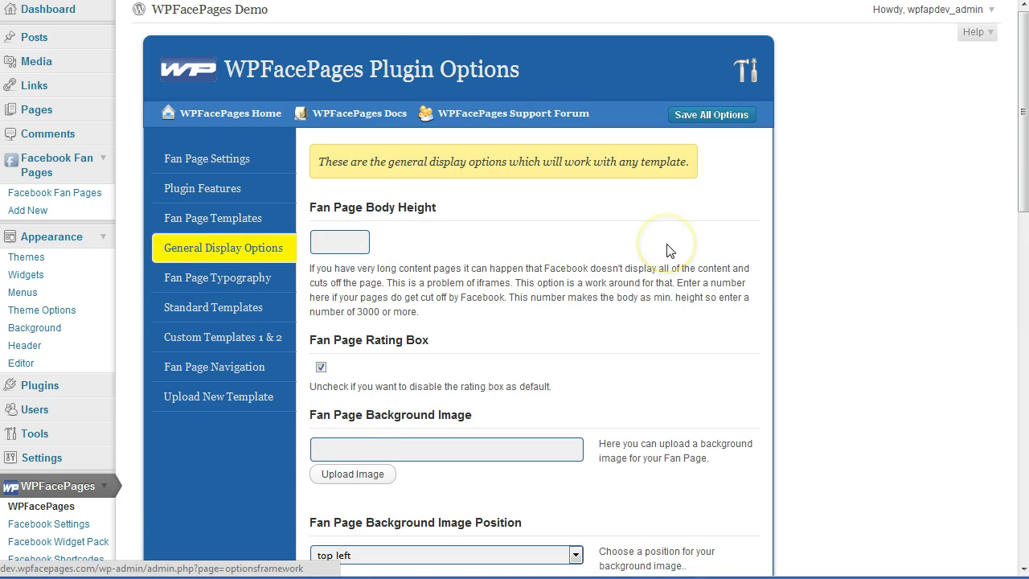
scroll(667, 251, down, 9)
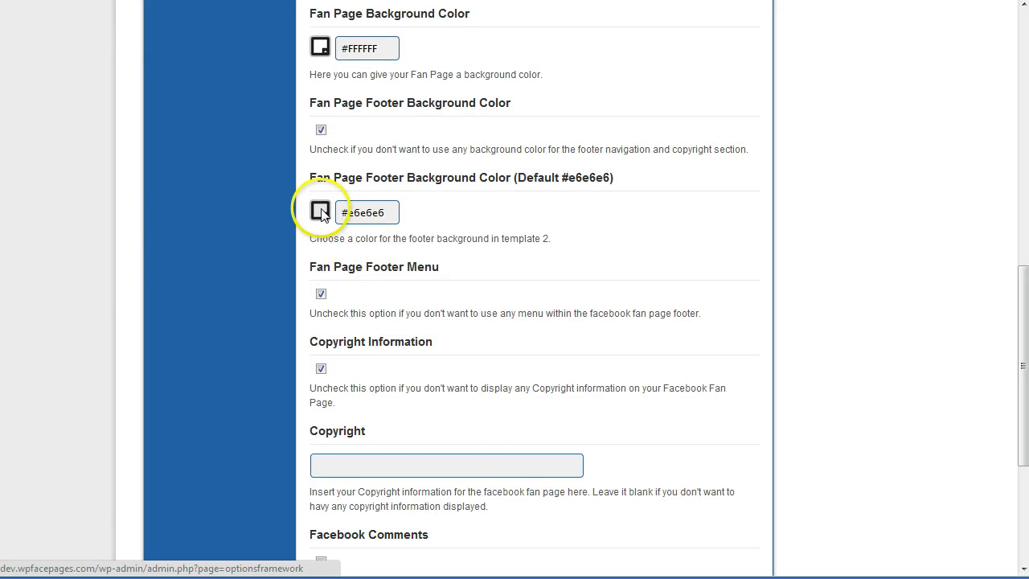
drag(309, 178, 498, 177)
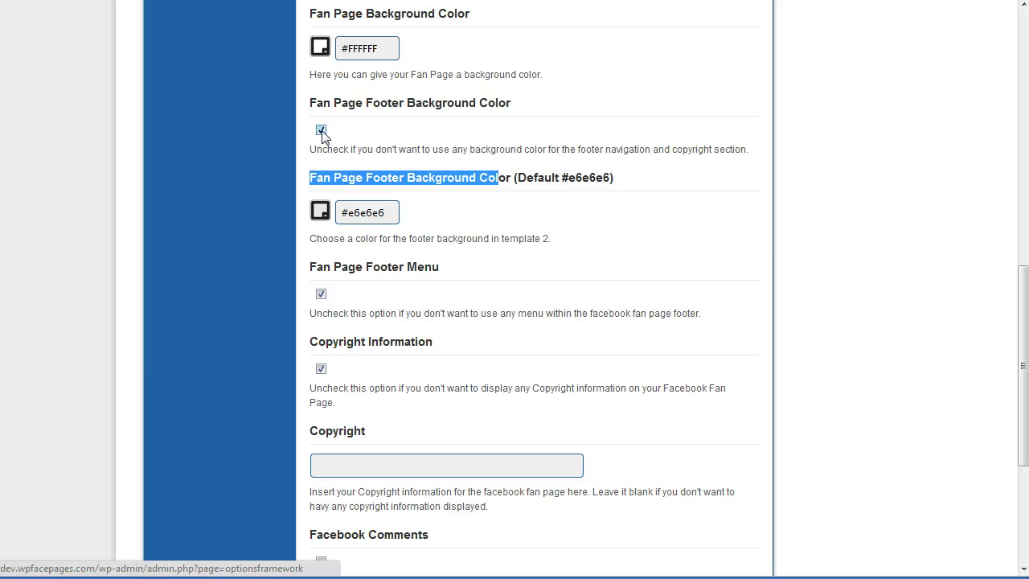
scroll(563, 241, down, 3)
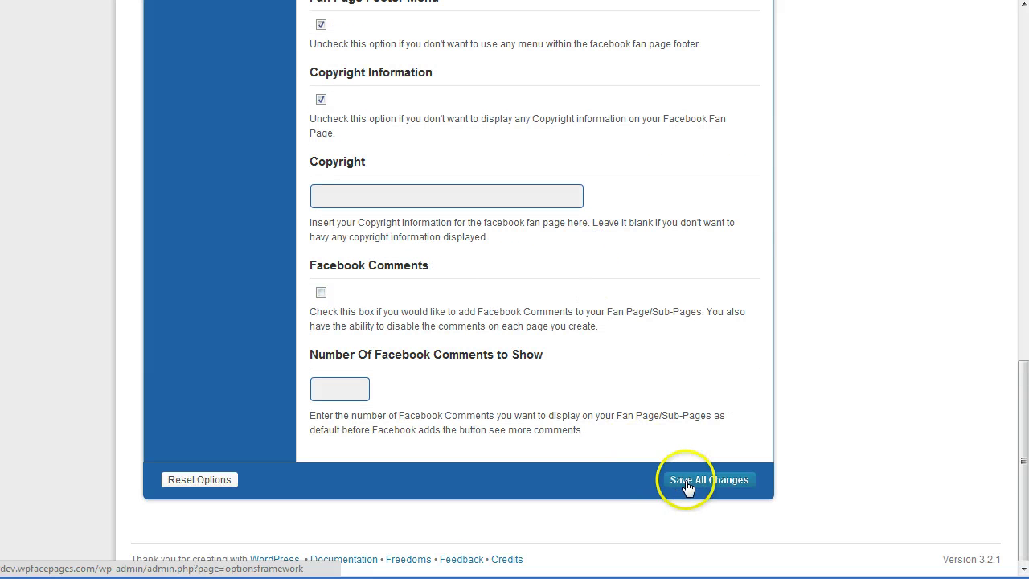
click(685, 481)
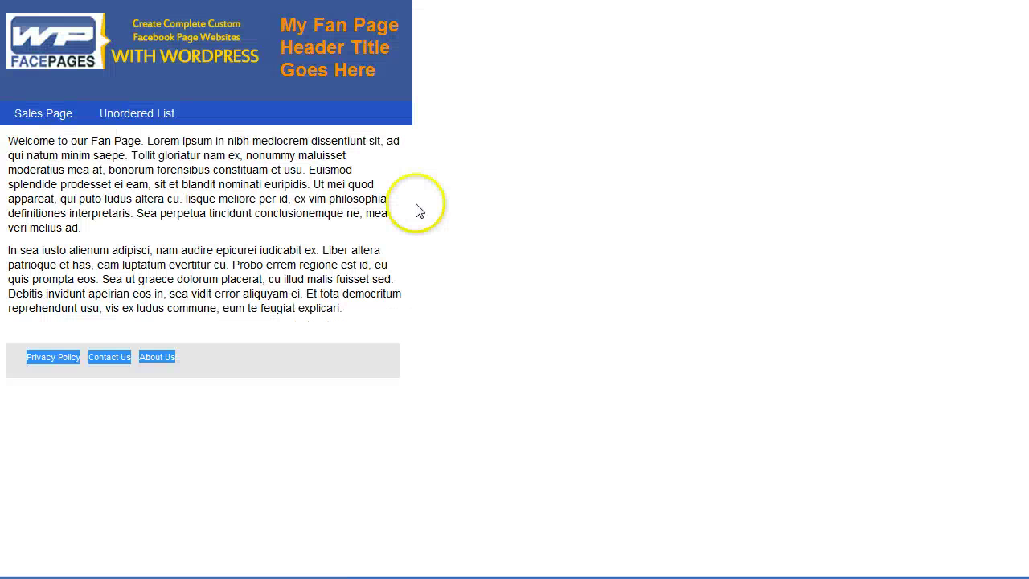
Step: Reload the Welcome fan page and check how the footer links look without the background color
click(445, 197)
right_click(445, 197)
click(482, 240)
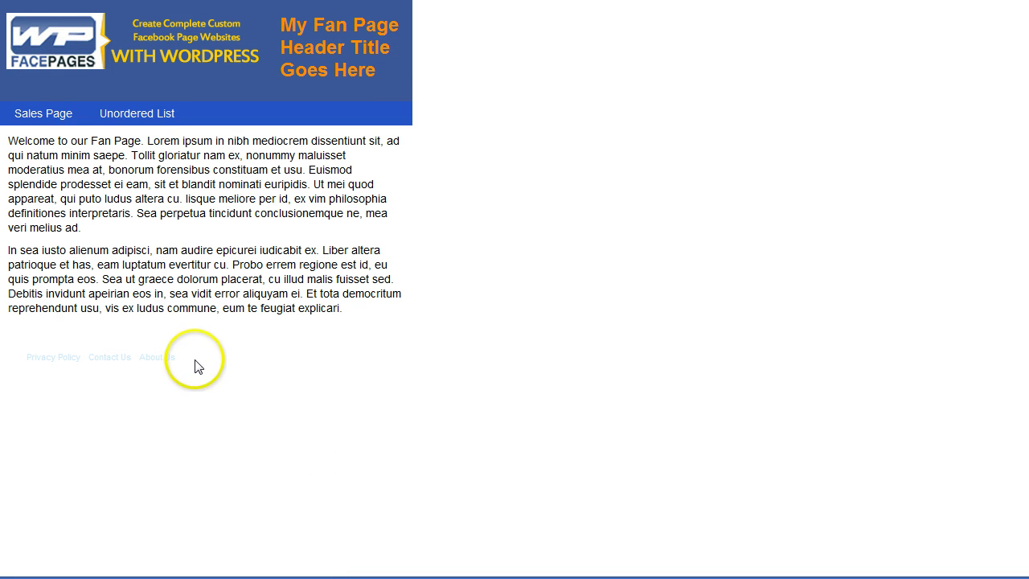
drag(196, 364, 9, 356)
click(82, 382)
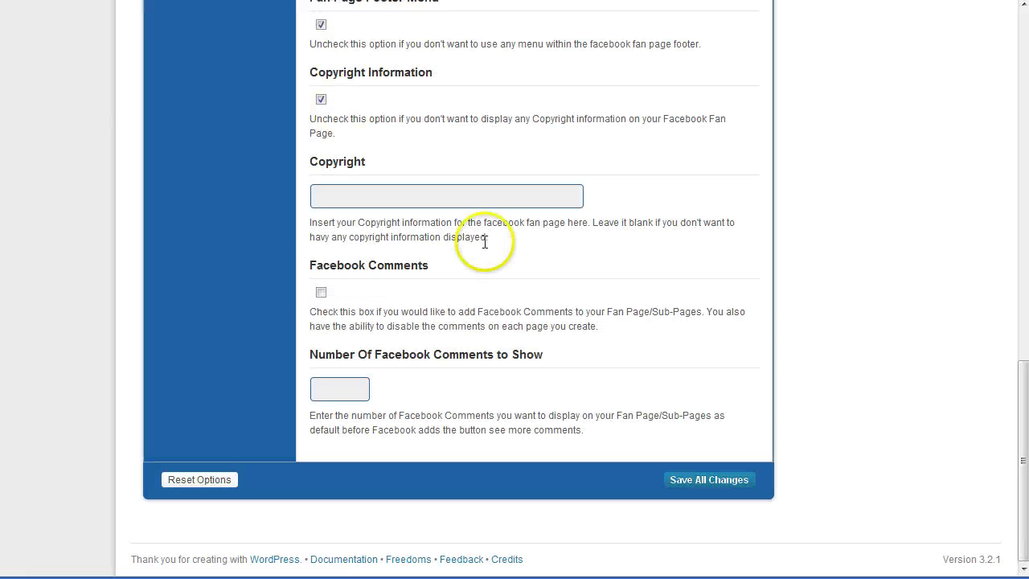
Step: Open the Fan Page Typography options and examine the Fan Page Font Footer setting
scroll(680, 252, up, 2)
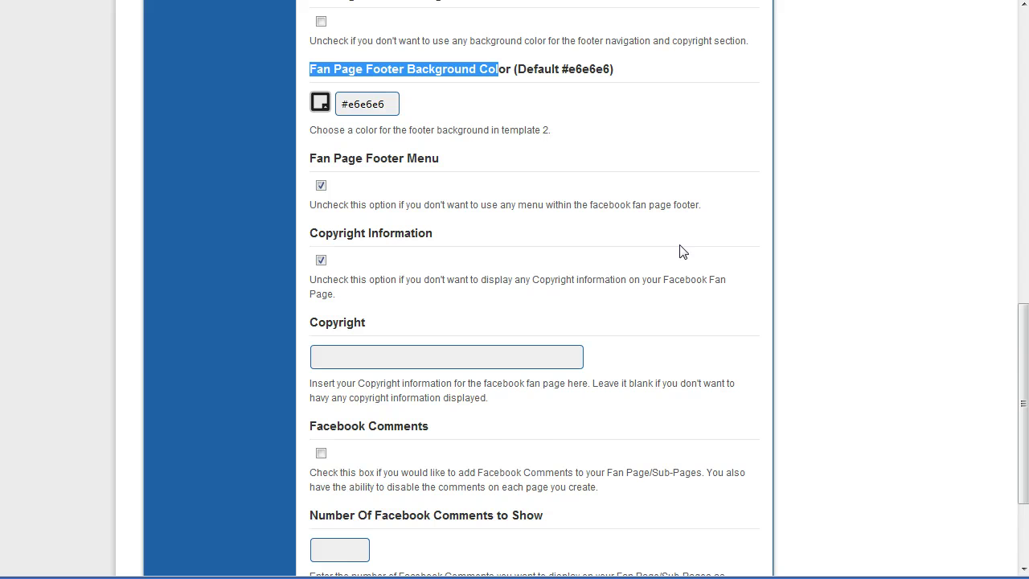
scroll(111, 478, up, 4)
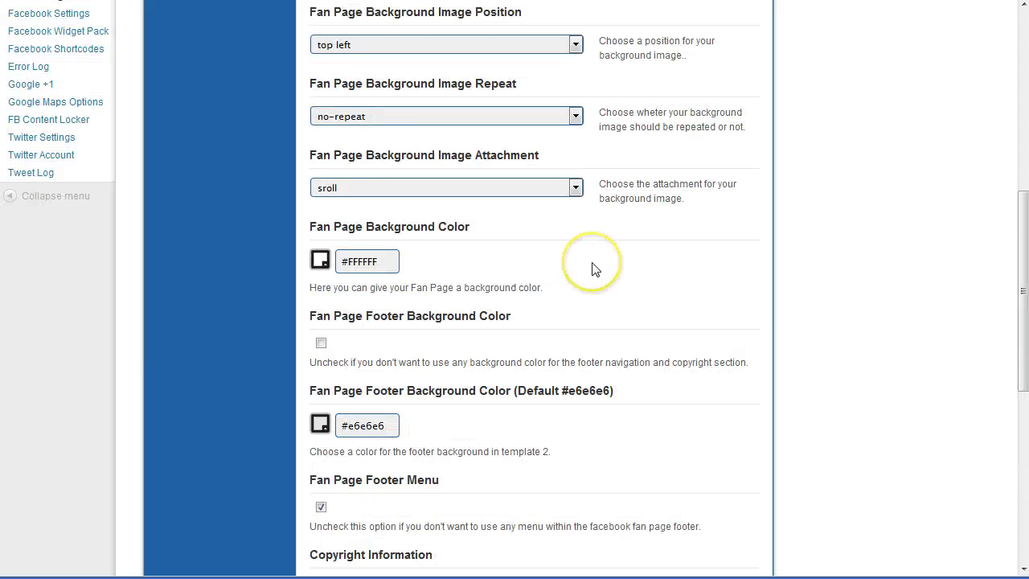
scroll(593, 268, up, 2)
scroll(595, 268, up, 2)
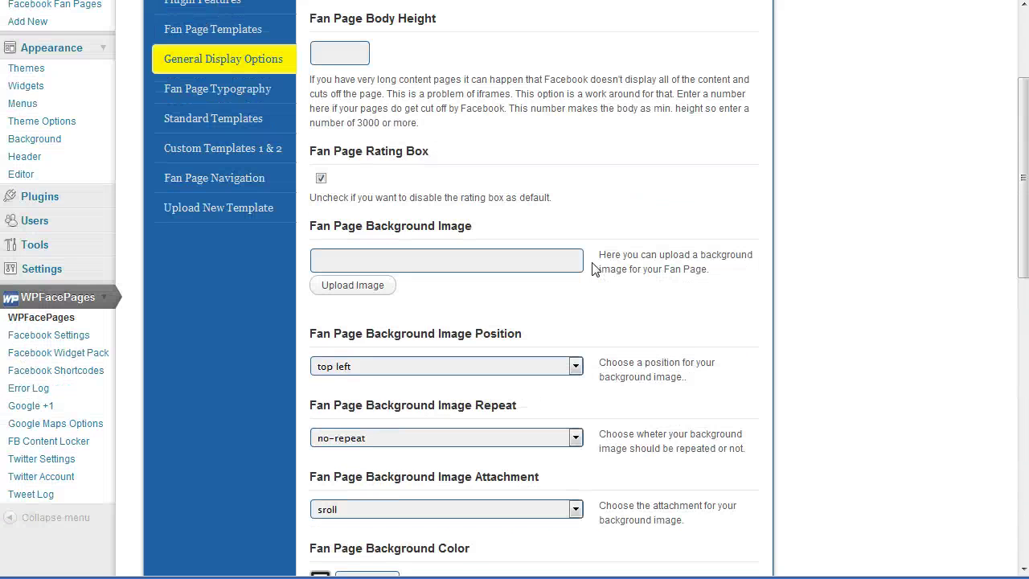
scroll(592, 268, up, 1)
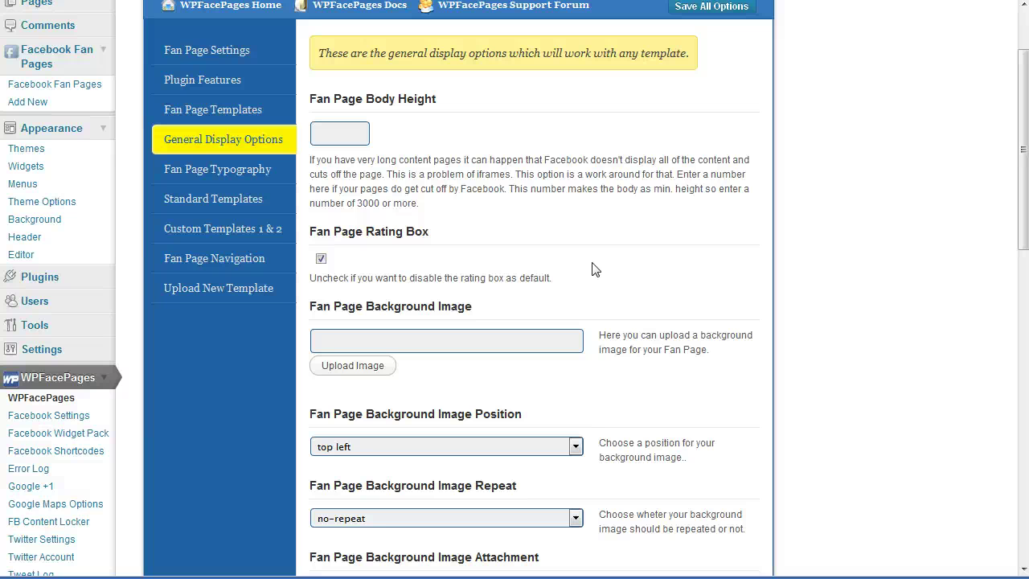
click(242, 174)
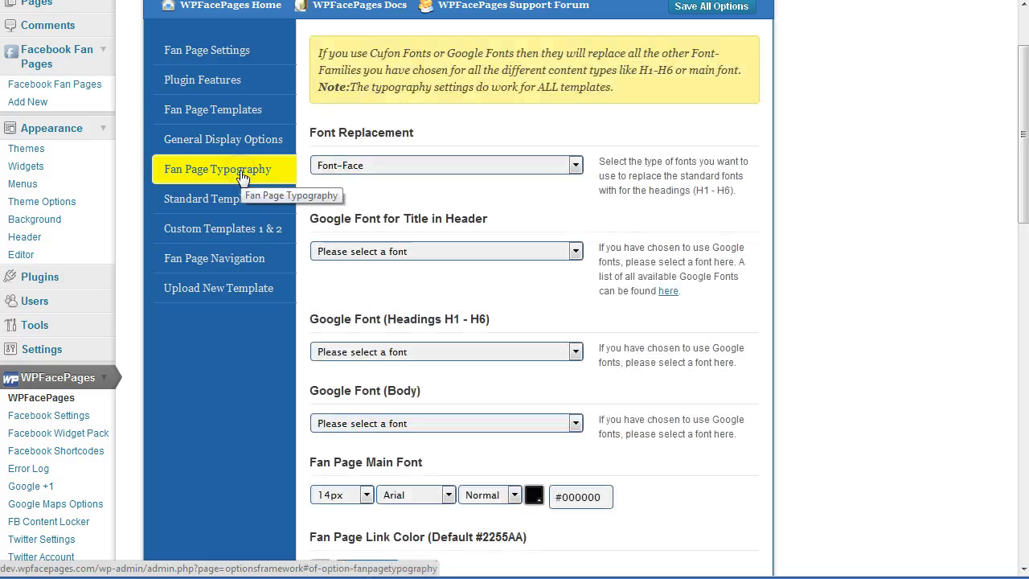
scroll(676, 206, down, 4)
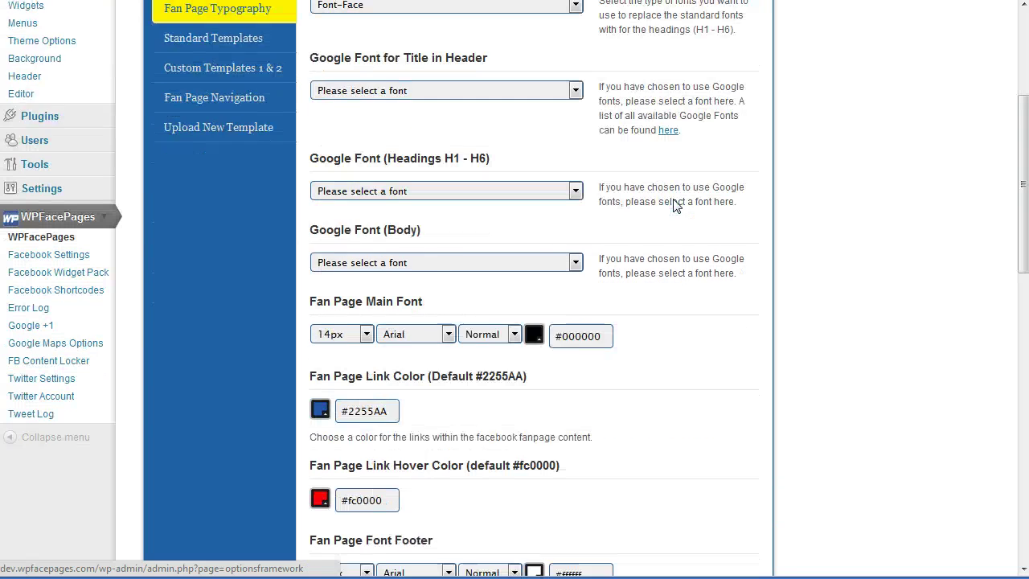
scroll(676, 206, down, 1)
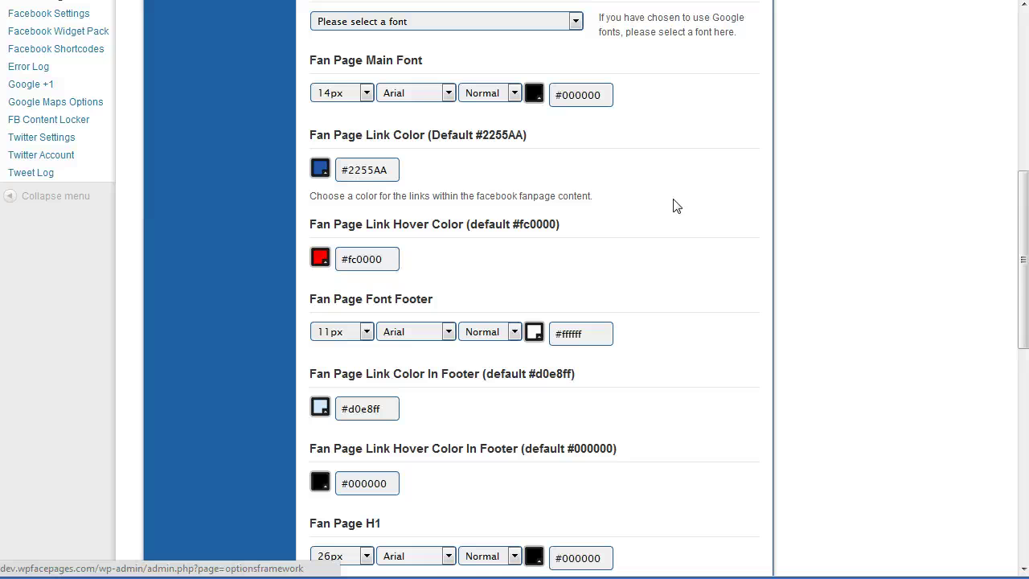
scroll(675, 206, down, 1)
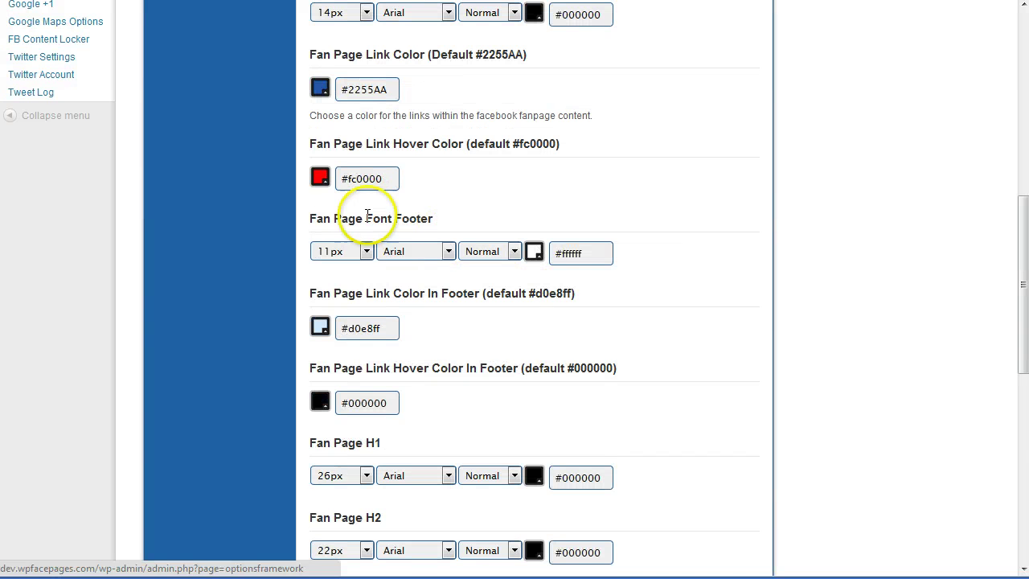
drag(312, 215, 369, 217)
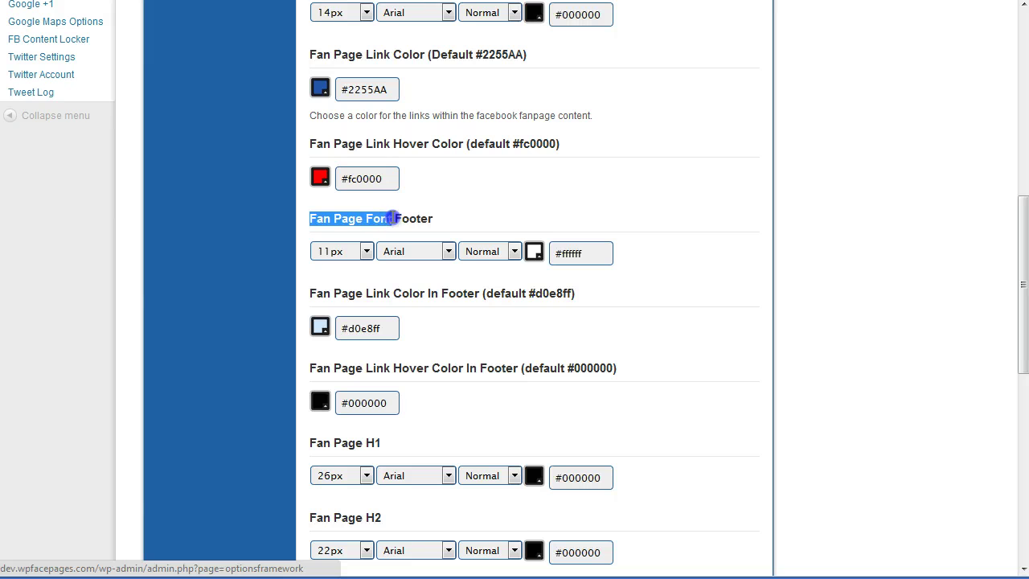
click(412, 219)
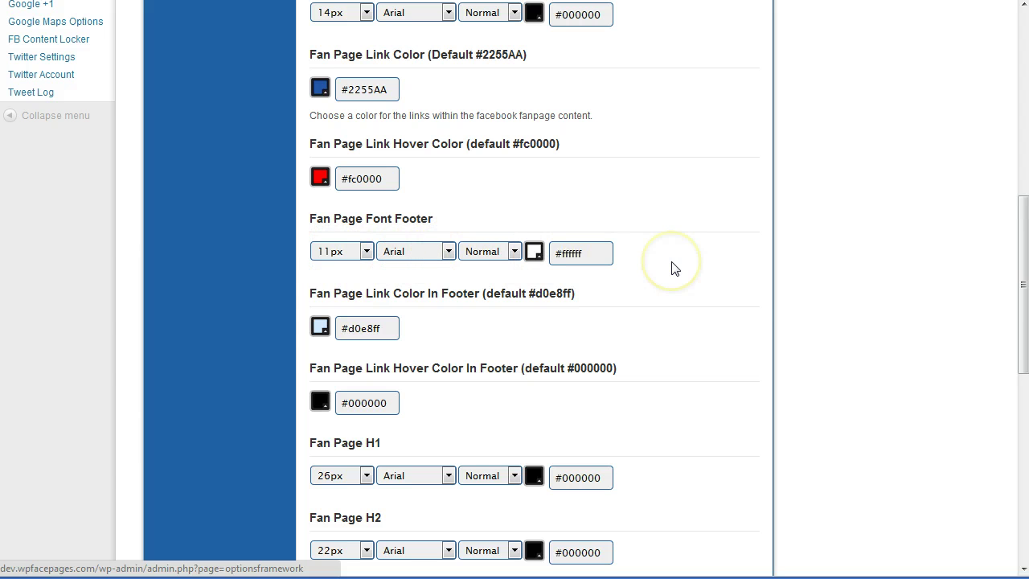
Step: Set Fan Page Link Color In Footer to black, #000000
scroll(674, 268, down, 1)
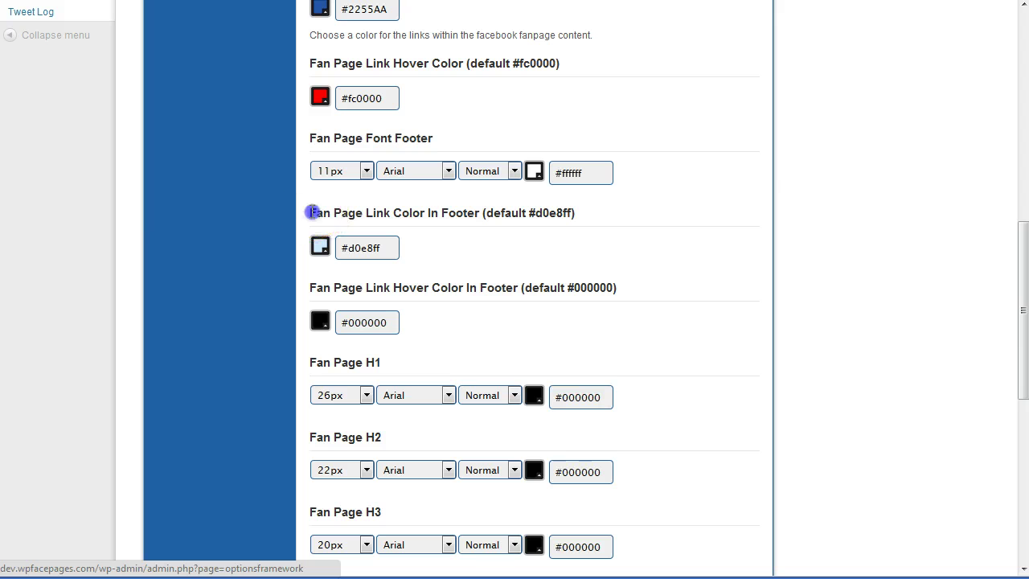
drag(312, 212, 408, 210)
click(436, 212)
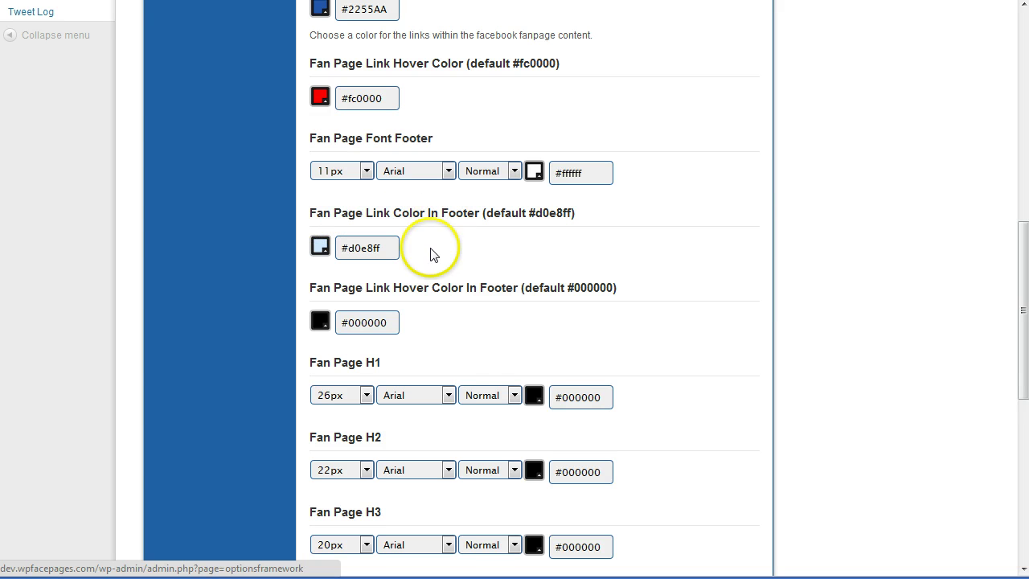
click(321, 247)
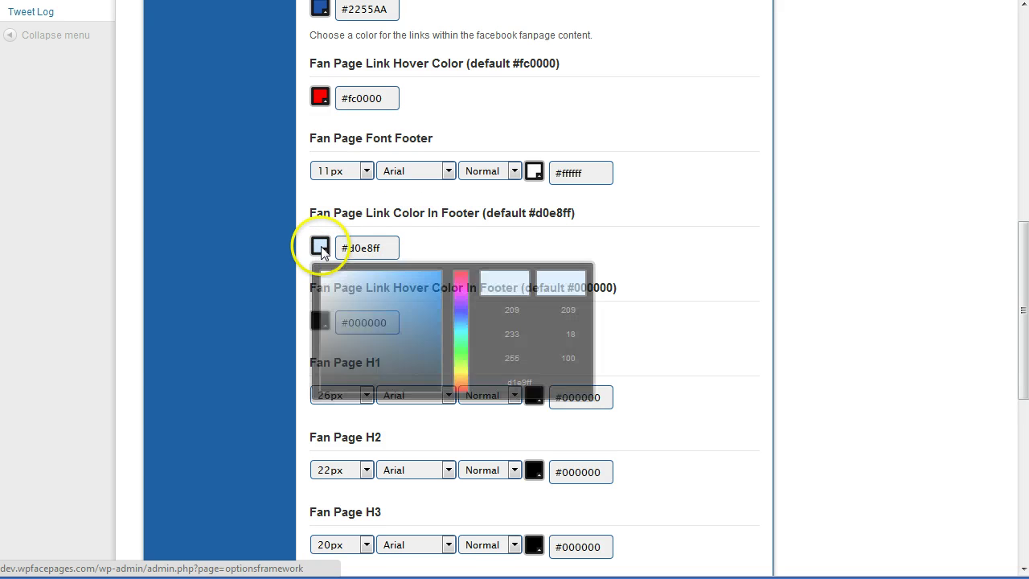
drag(369, 347, 317, 387)
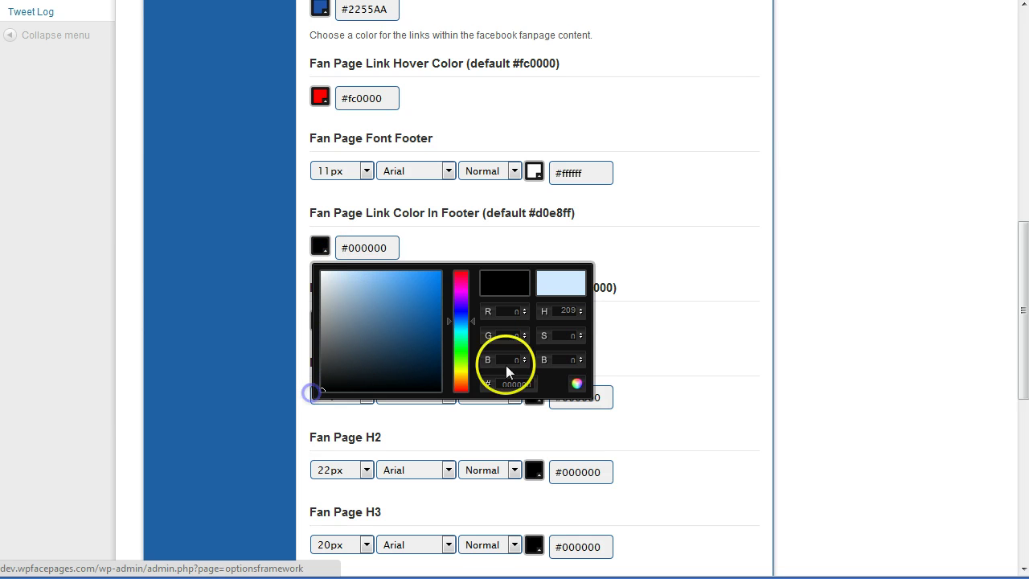
click(576, 388)
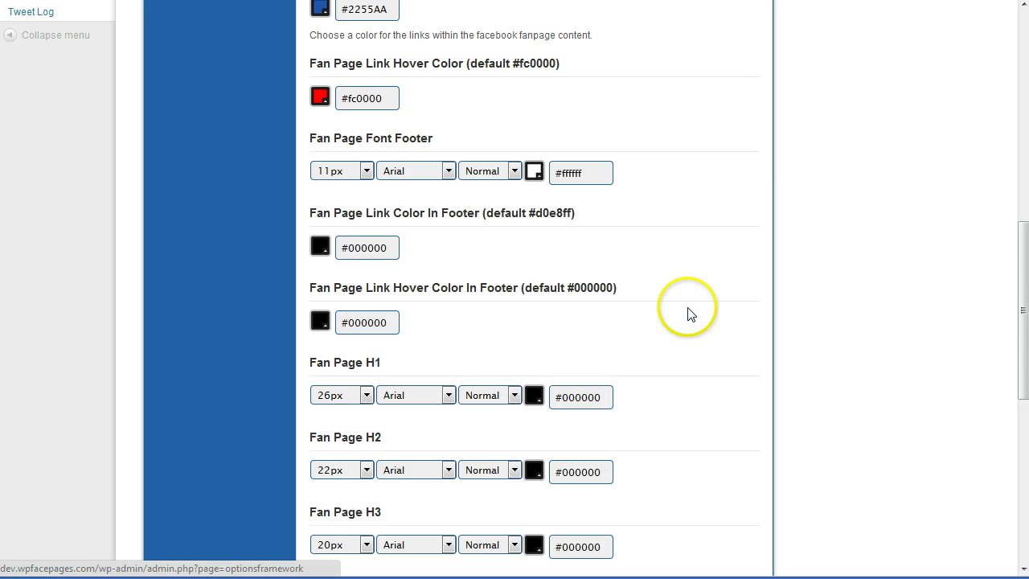
Step: Set Fan Page Link Hover Color In Footer to red, #ff0303, and save all changes to the options
scroll(473, 282, down, 2)
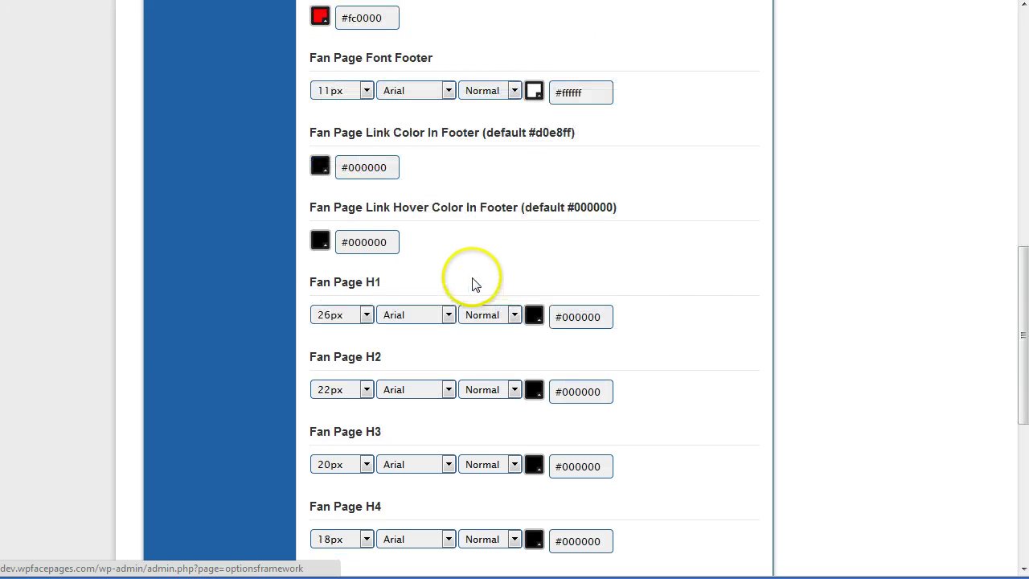
click(320, 242)
click(342, 364)
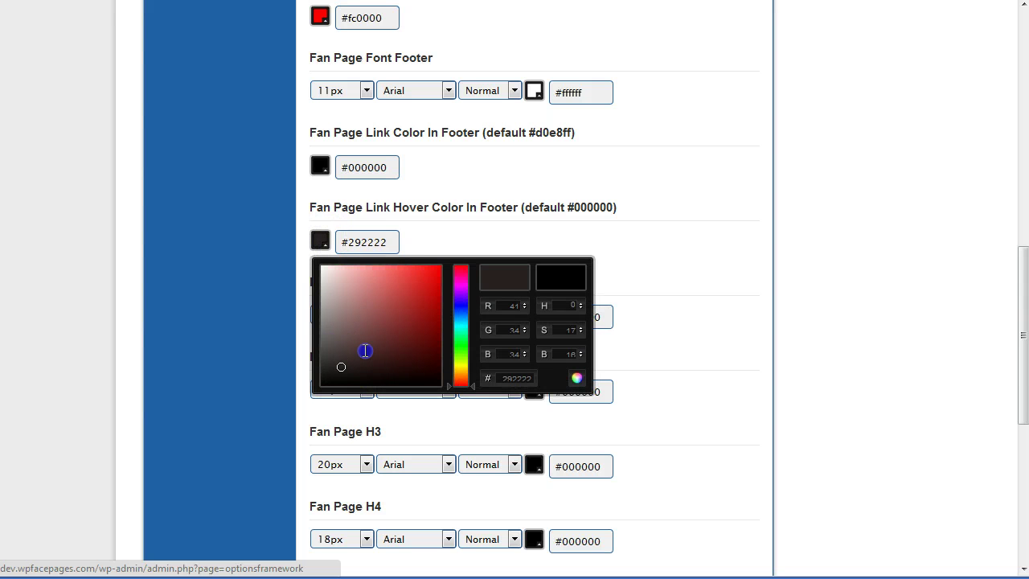
click(431, 274)
drag(430, 273, 441, 266)
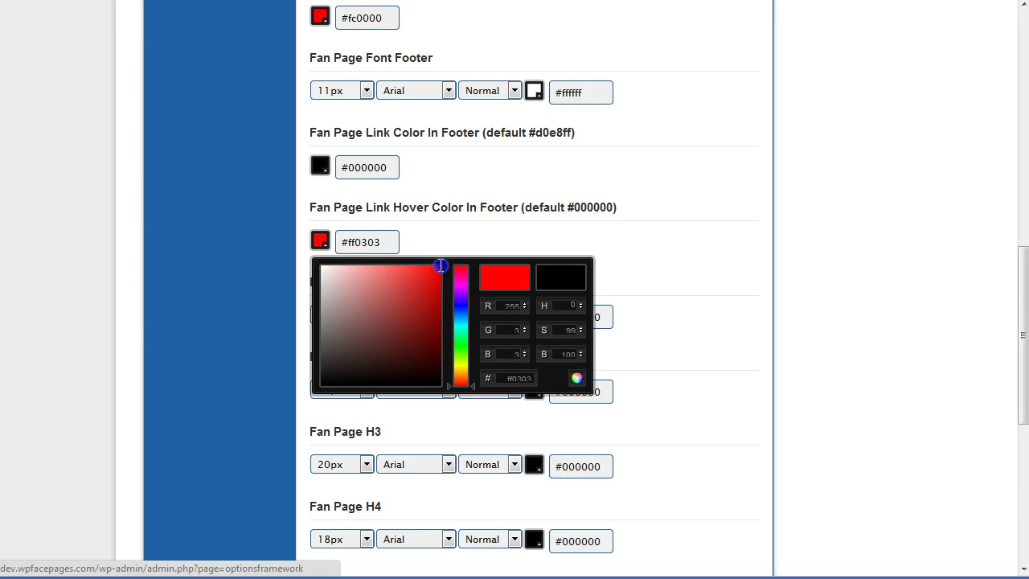
click(576, 380)
scroll(544, 255, down, 5)
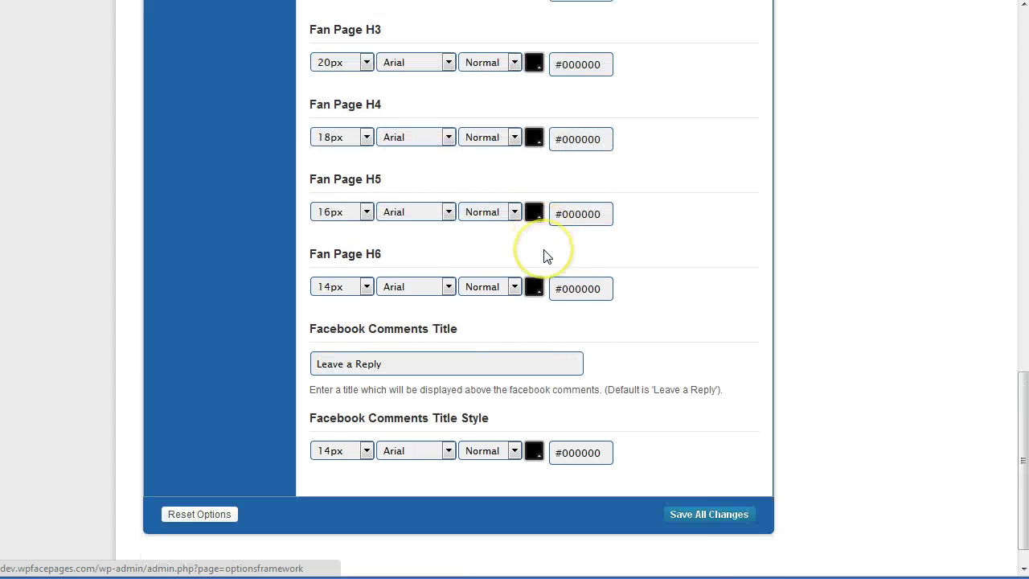
click(714, 515)
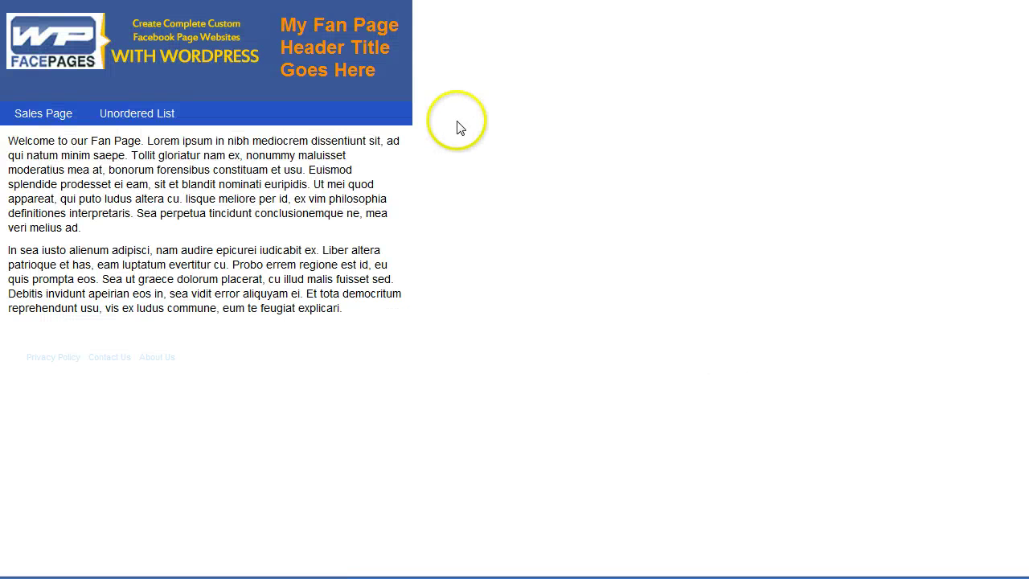
Step: Reload the Welcome fan page to check the new footer link colors
right_click(458, 124)
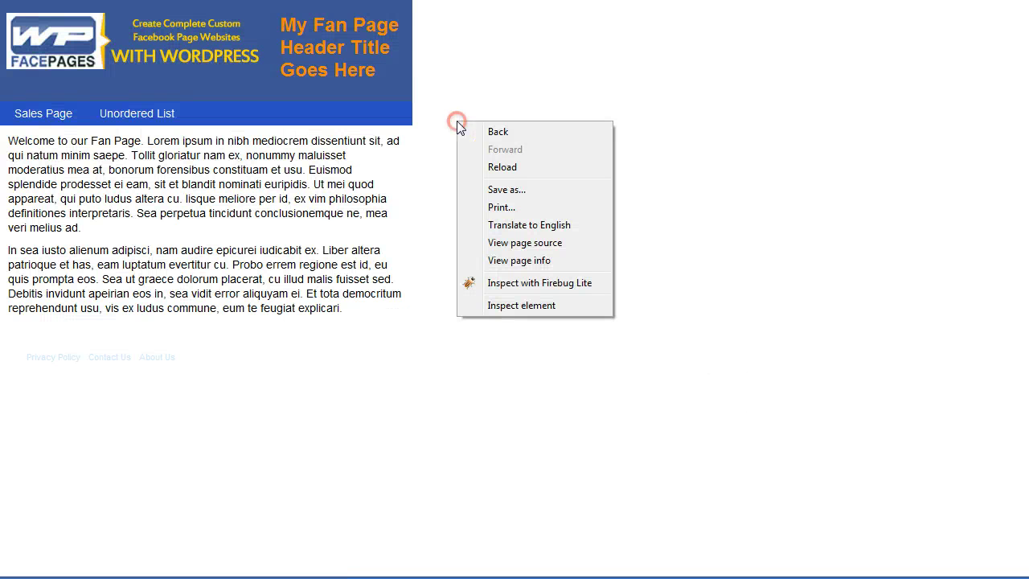
click(490, 167)
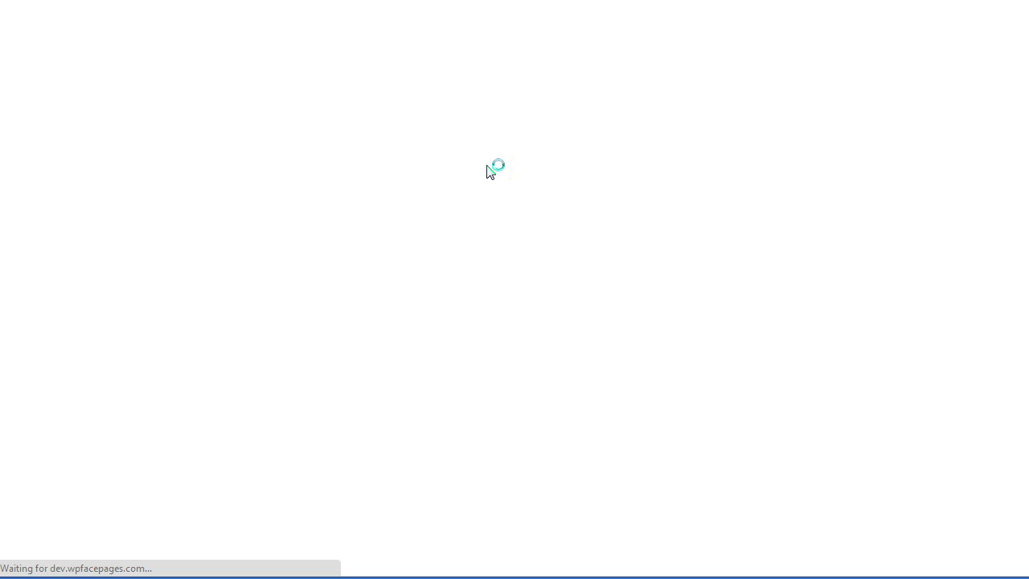